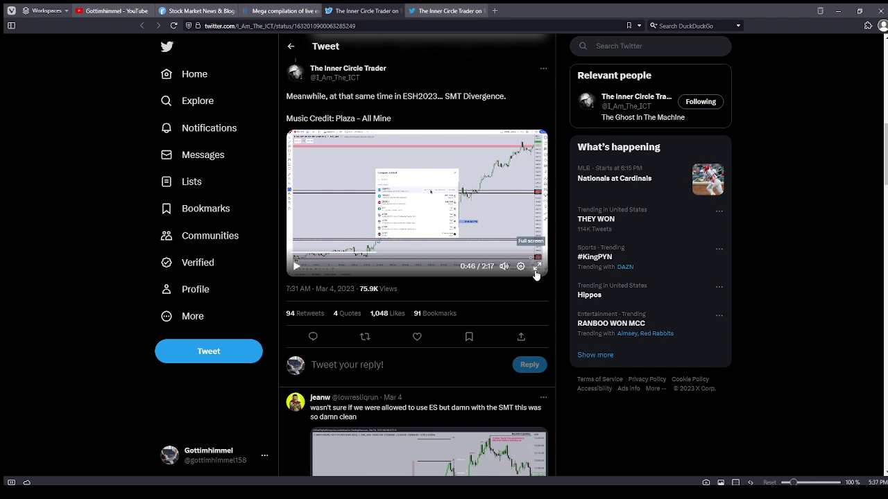
- Play the video in the ESH2023 SMT Divergence tweet in full screen from the beginning
left_click(536, 267)
key("Escape")
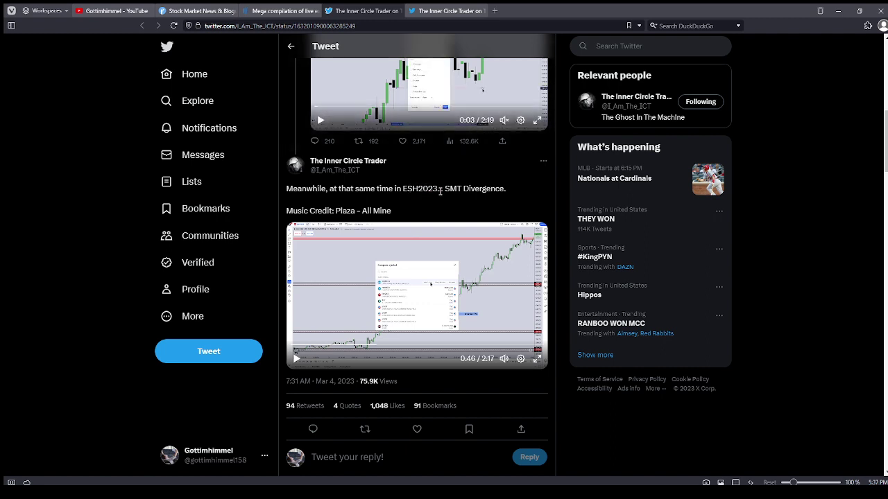
double_click(469, 188)
left_click(468, 188)
left_click(530, 365)
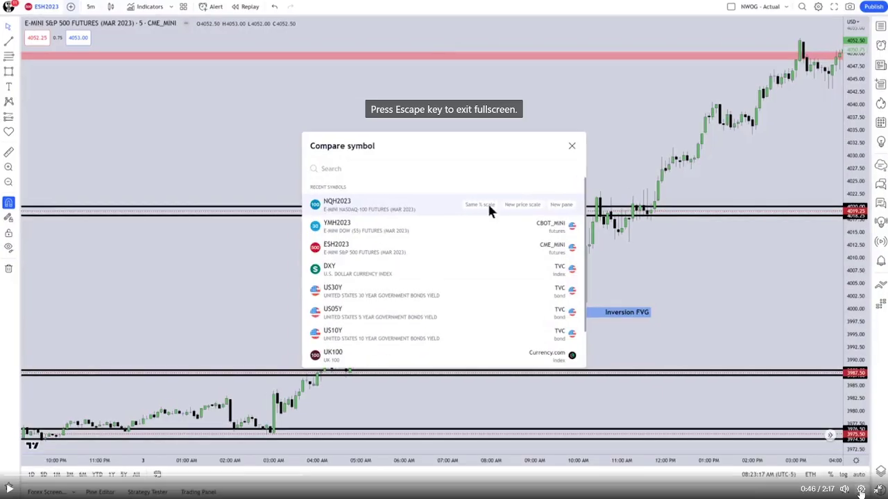
left_click_drag(46, 475, 4, 475)
left_click(425, 373)
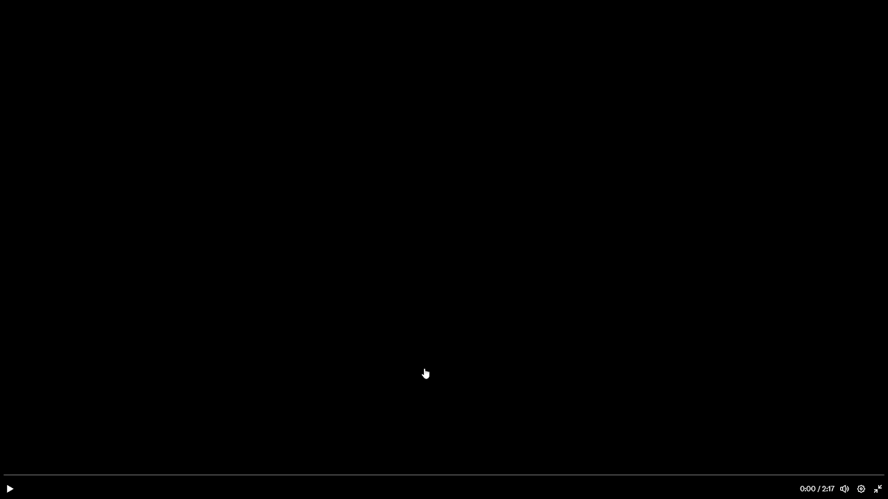
left_click(11, 490)
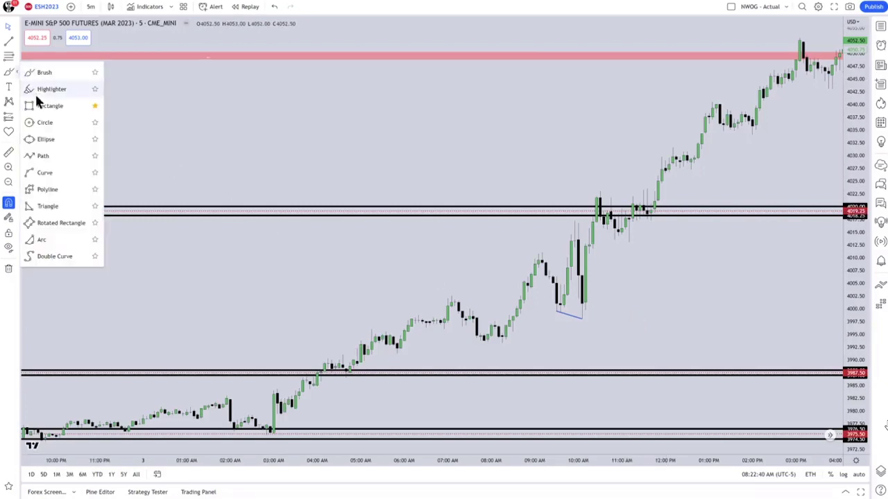
- Draw a rectangle between about 4000.25 and 3998.25, from about 06:55 AM to 11:40 AM on March 3, and label it "Inversion FVG"
left_click(450, 307)
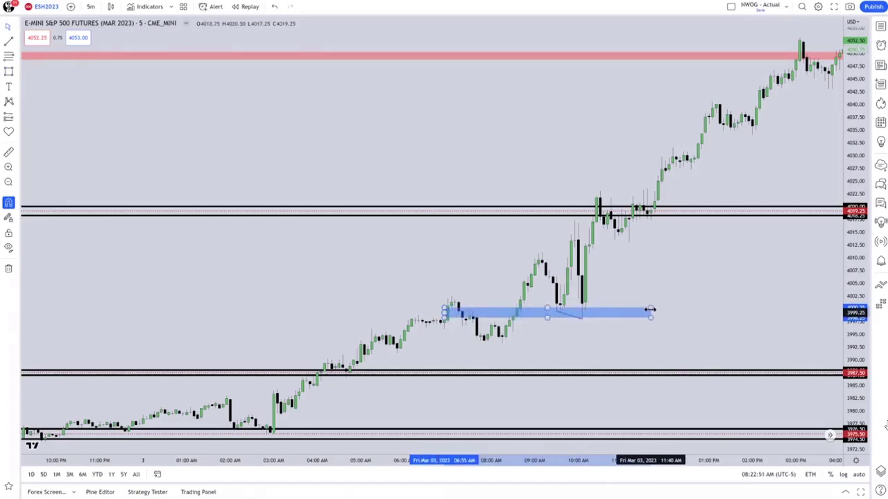
double_click(650, 312)
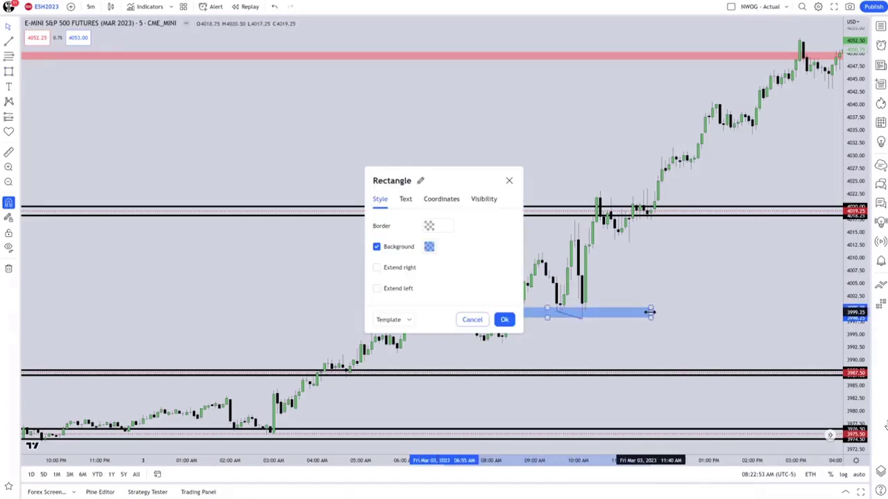
left_click(406, 200)
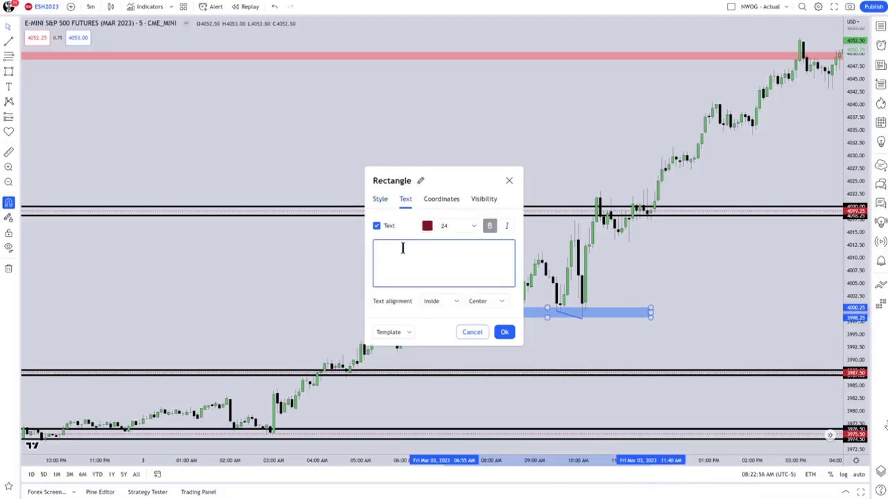
type("Inversion FVG")
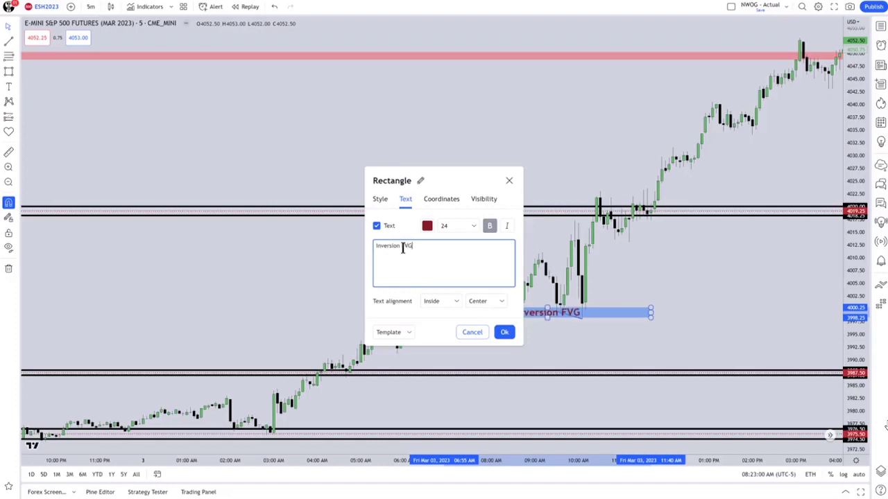
- Format the rectangle's label as black text at size 16, aligned right inside the shape, and apply the settings
left_click(428, 227)
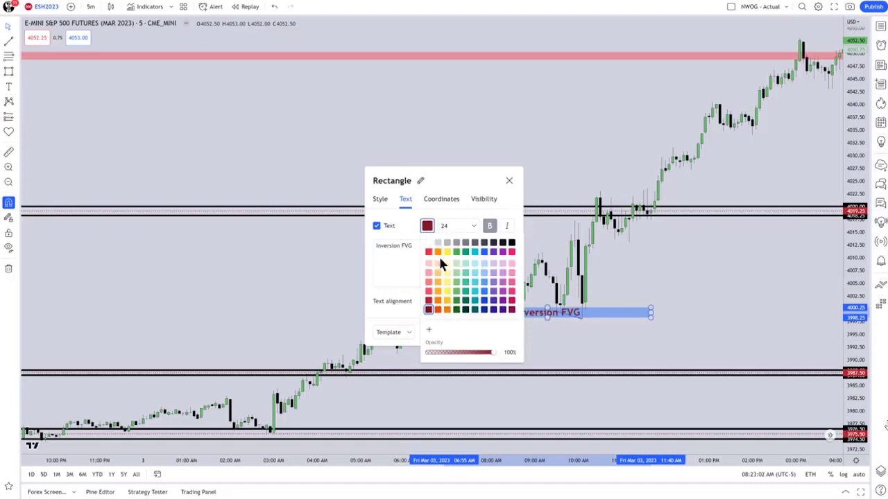
left_click(512, 243)
left_click(469, 224)
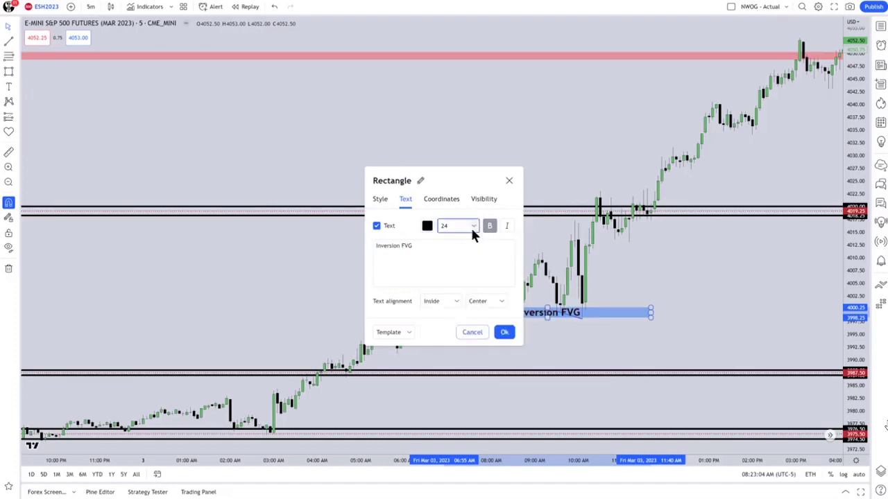
left_click(470, 226)
left_click(451, 293)
left_click(474, 304)
left_click(480, 337)
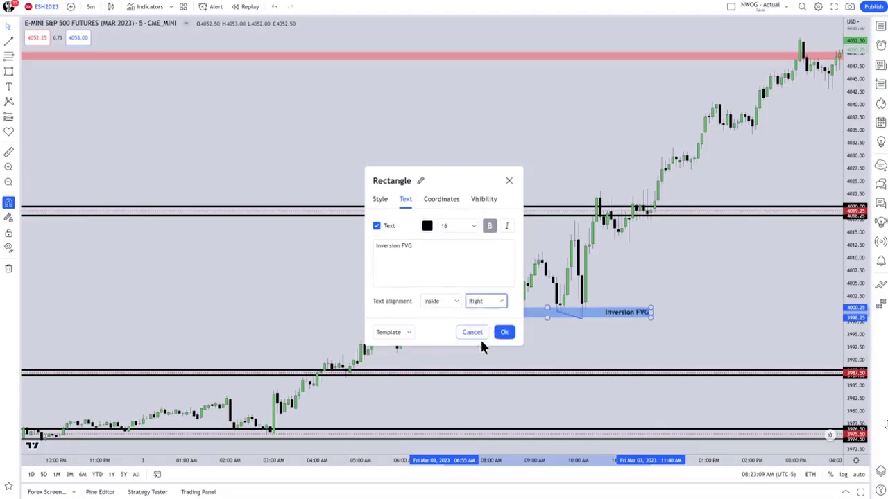
key("Return")
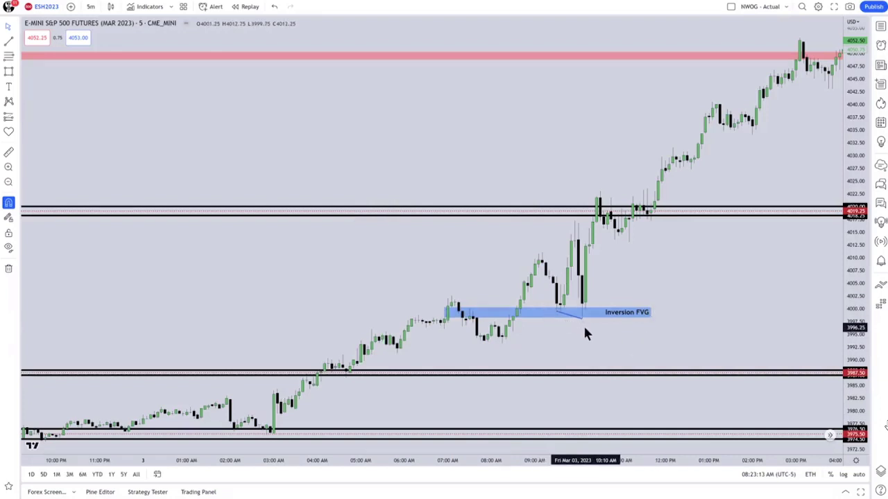
- Add NQH2023 and YMH2023 as comparison symbols, each in a new pane below the ESH2023 chart
left_click(70, 6)
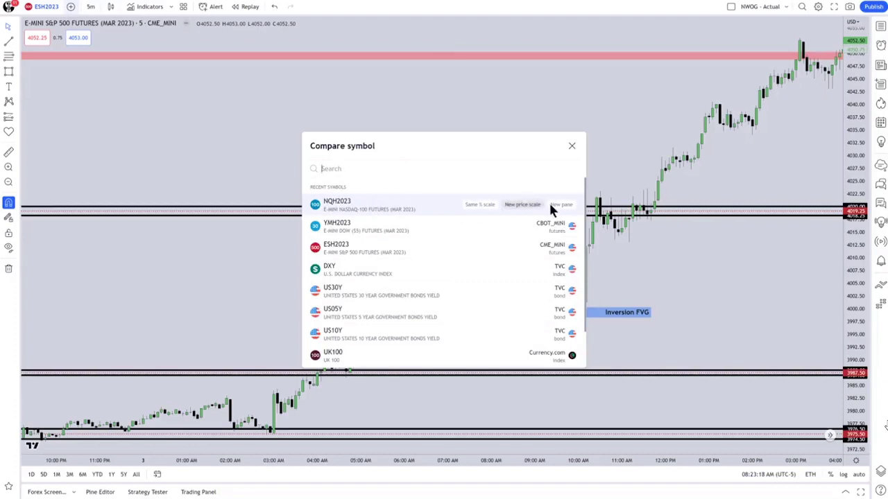
left_click(561, 206)
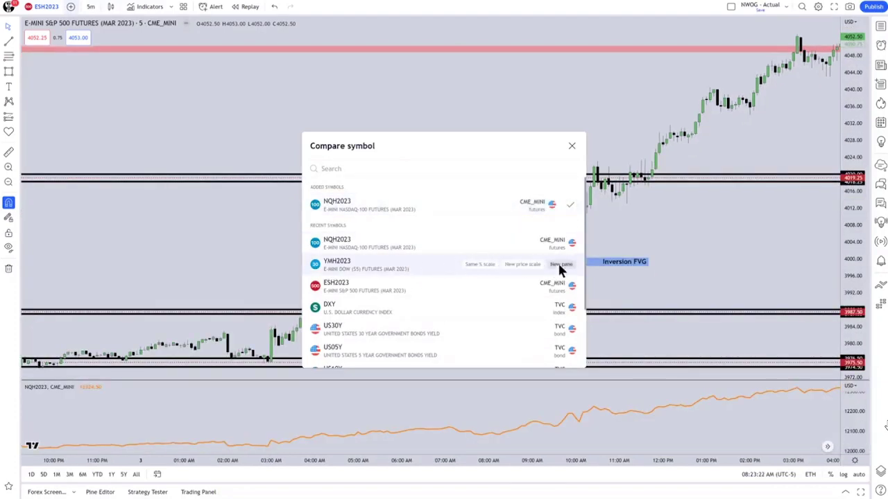
left_click(560, 265)
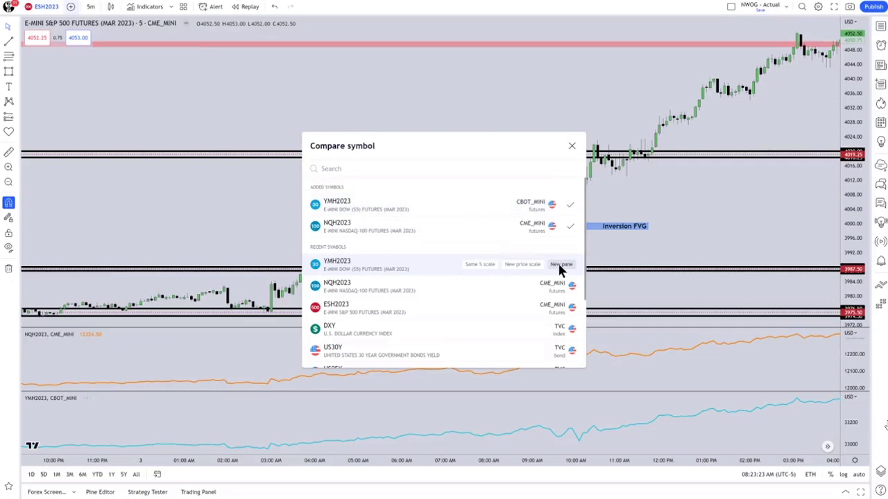
left_click(571, 148)
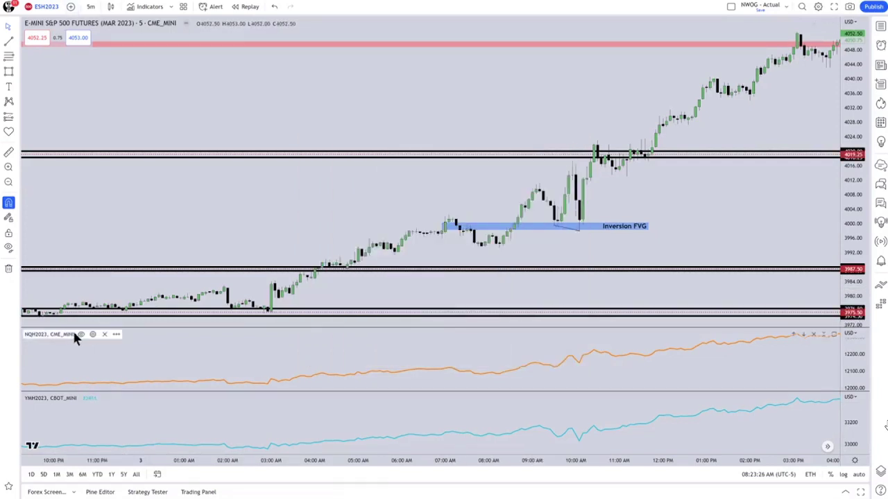
- Display the NQH2023 comparison as candles and set the falling candles' body color to black
left_click(92, 334)
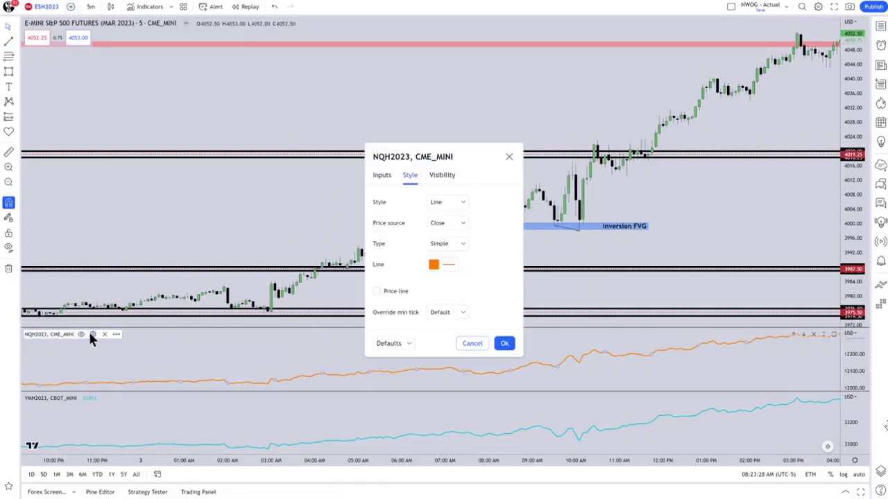
left_click(438, 201)
left_click(444, 232)
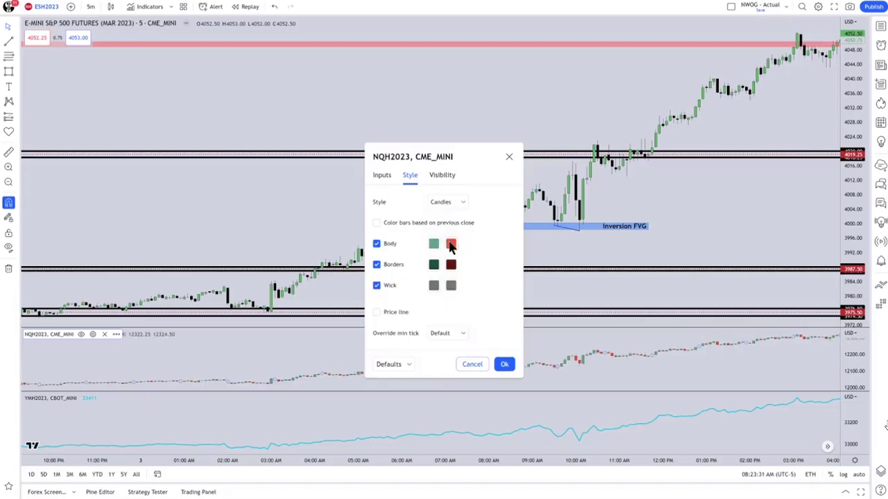
left_click(451, 244)
left_click(536, 261)
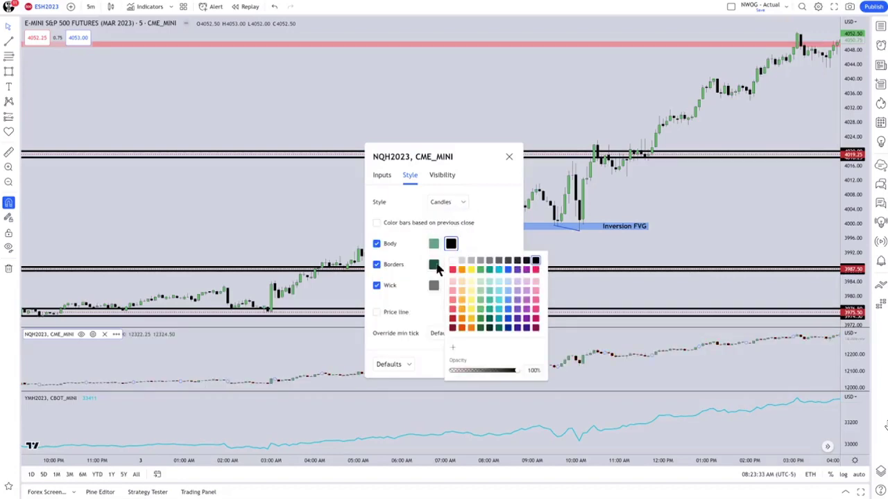
- Set the border and wick colors of the NQH2023 candles to black for both rising and falling candles
left_click(435, 266)
left_click(500, 283)
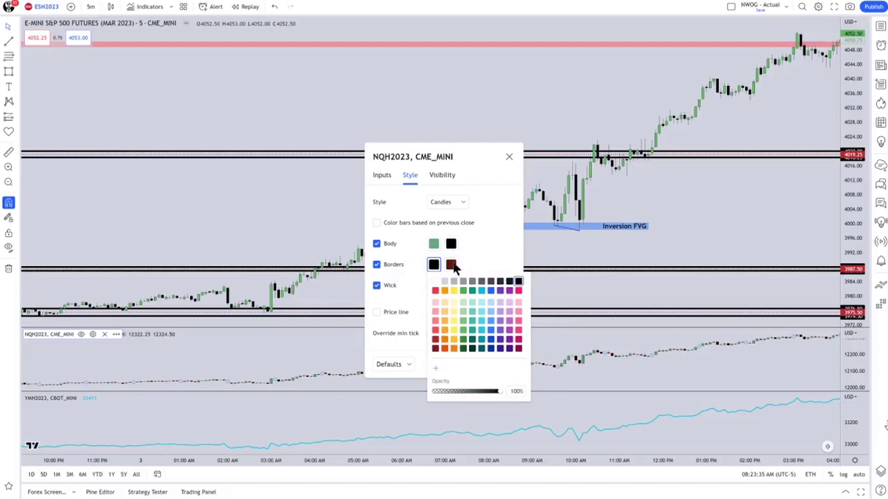
left_click(452, 265)
left_click(536, 280)
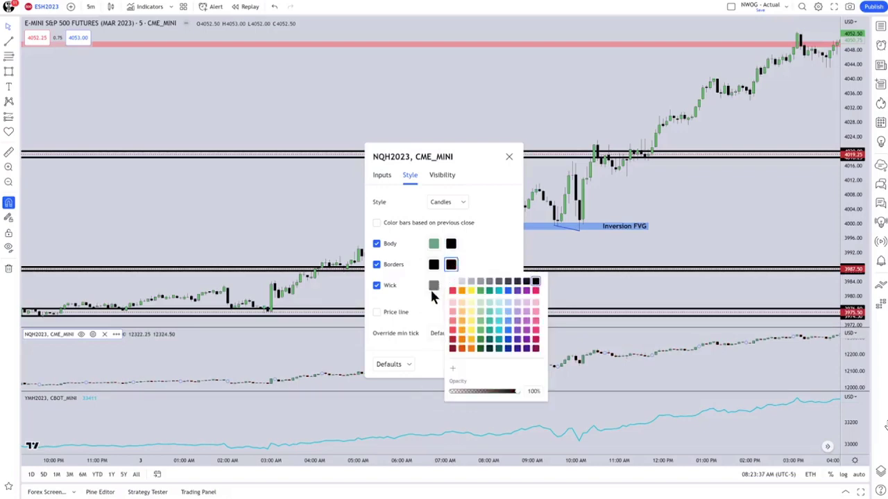
left_click(433, 285)
left_click(518, 303)
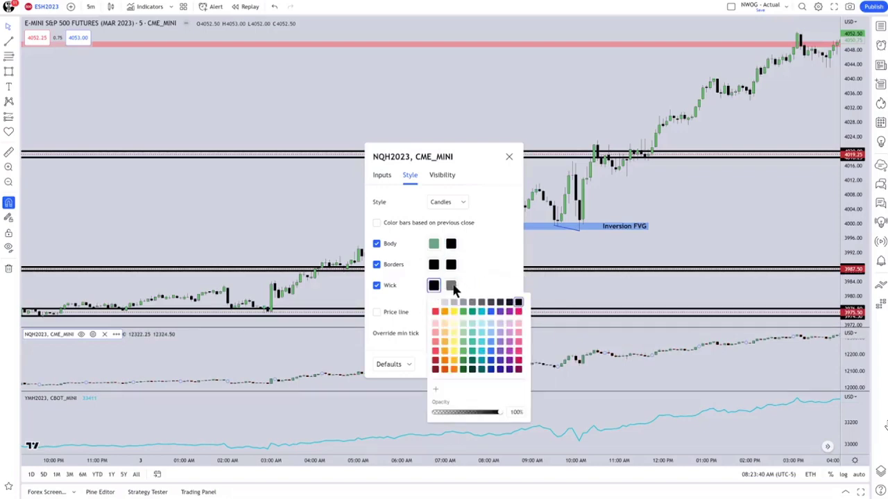
left_click(452, 286)
left_click(536, 303)
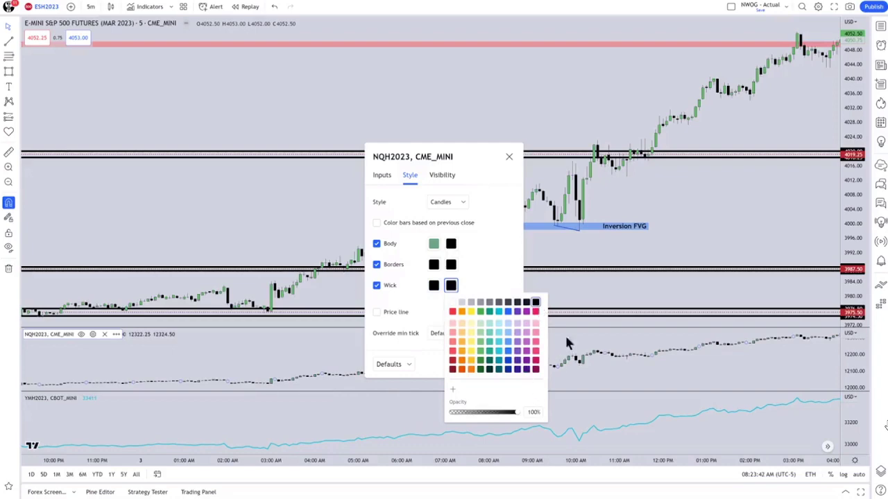
left_click(588, 301)
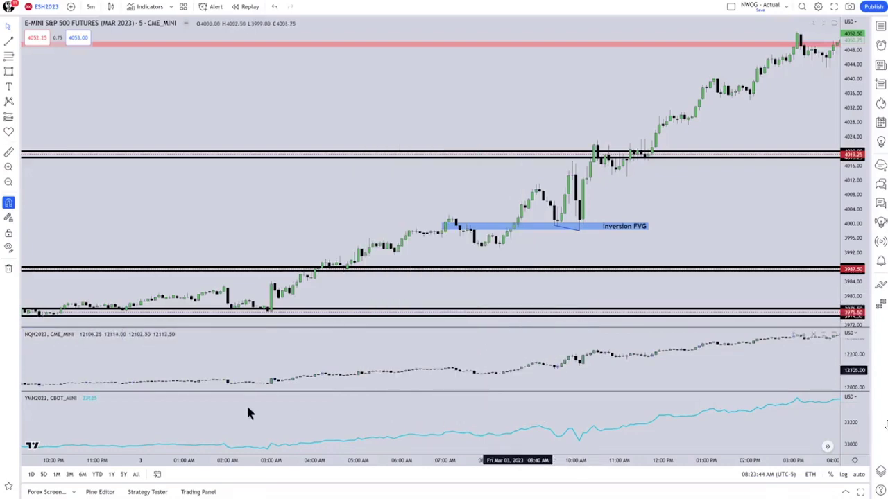
- Display the YMH2023 comparison as candles and set the falling candles' body color to black
mouse_move(54, 397)
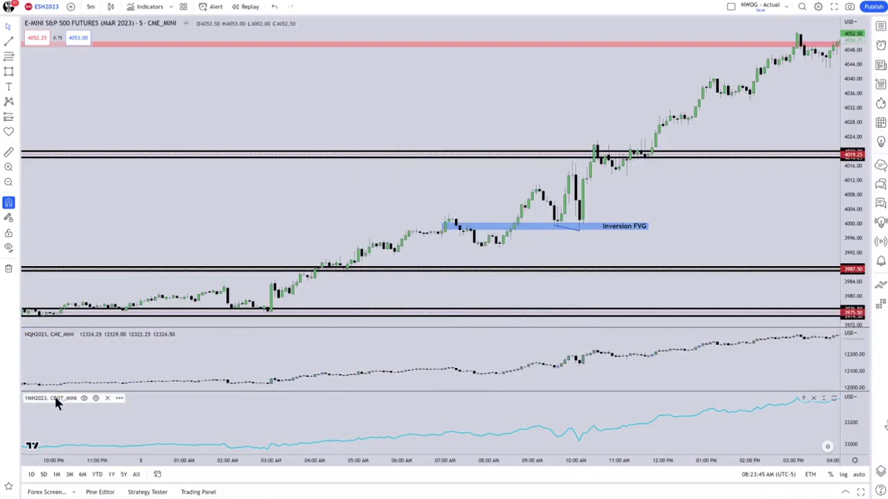
left_click(95, 398)
left_click(437, 202)
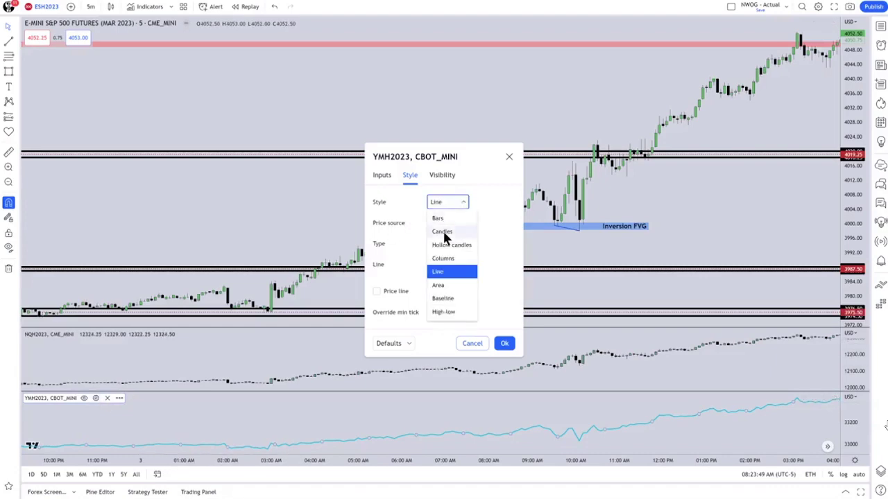
left_click(443, 232)
left_click(451, 245)
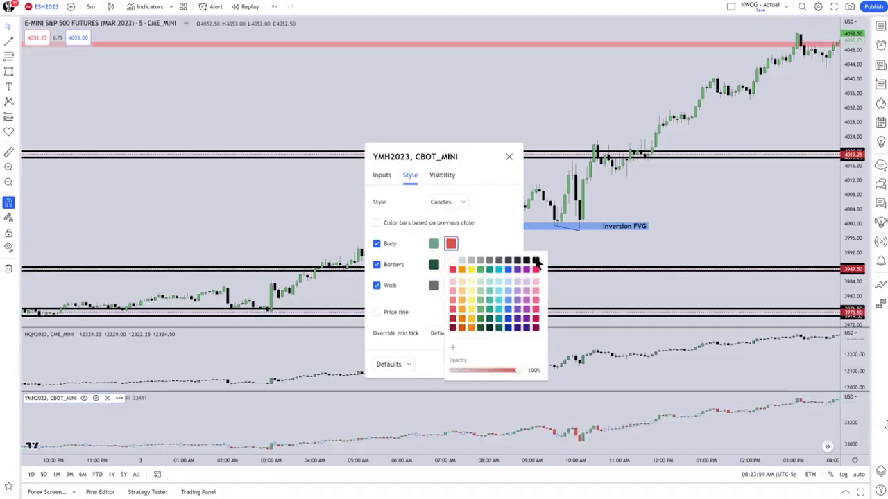
left_click(535, 261)
- Set the border and wick colors of the YMH2023 candles to black for both rising and falling candles
left_click(433, 265)
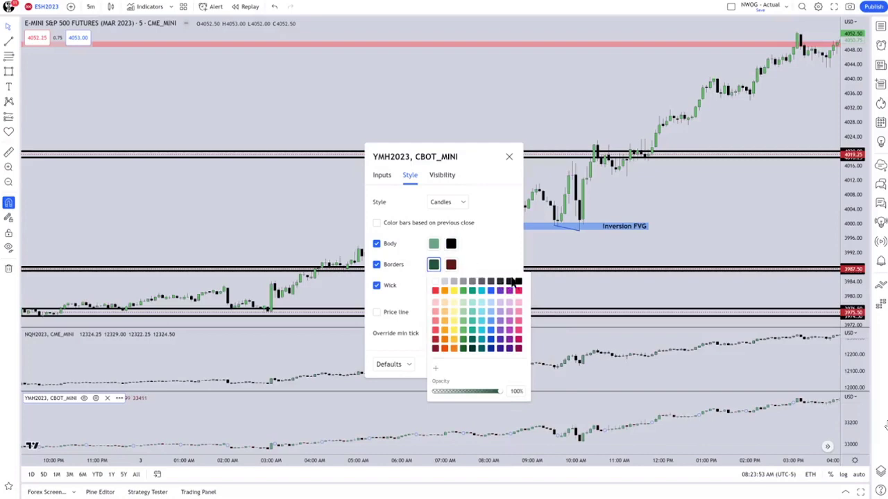
left_click(519, 284)
left_click(451, 264)
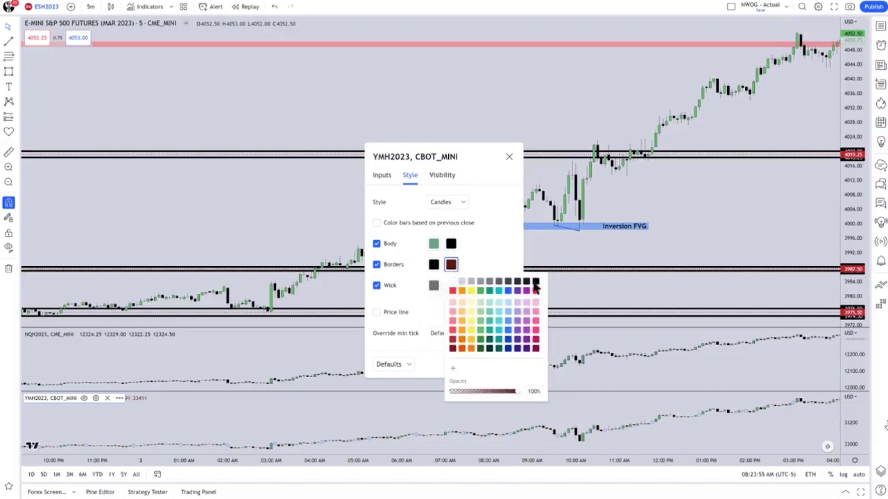
left_click(536, 281)
left_click(434, 285)
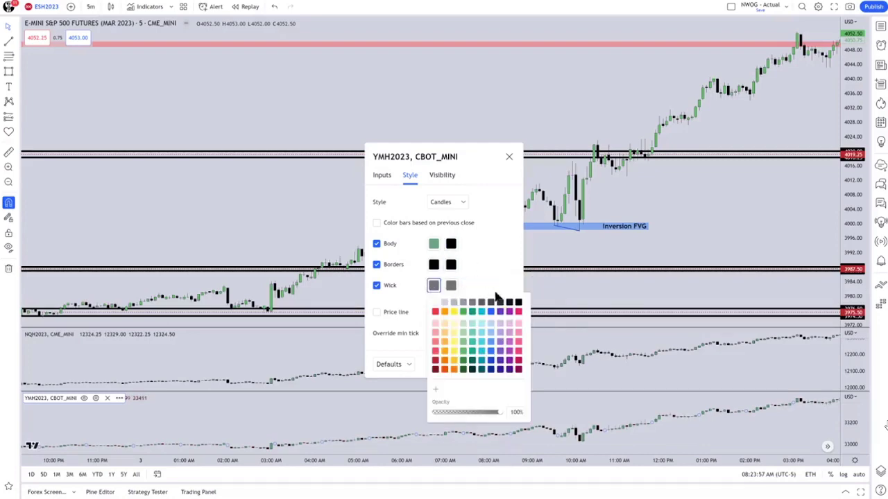
left_click(519, 303)
left_click(451, 285)
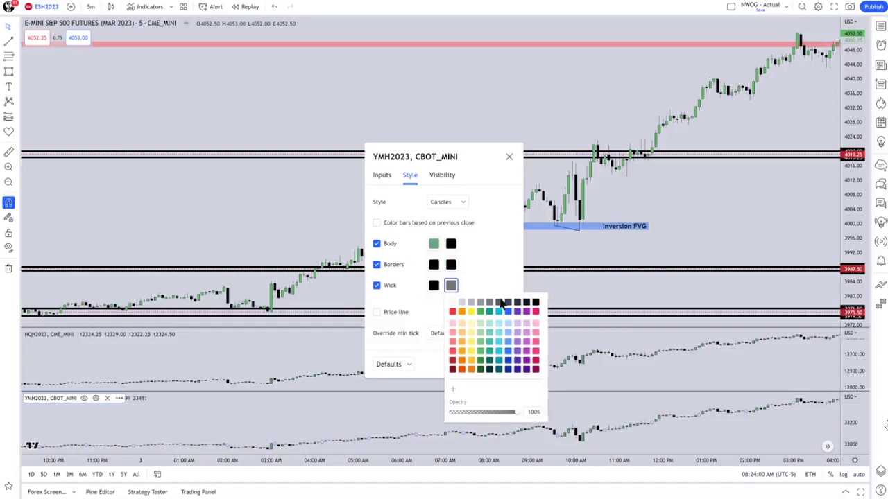
left_click(536, 305)
left_click(566, 288)
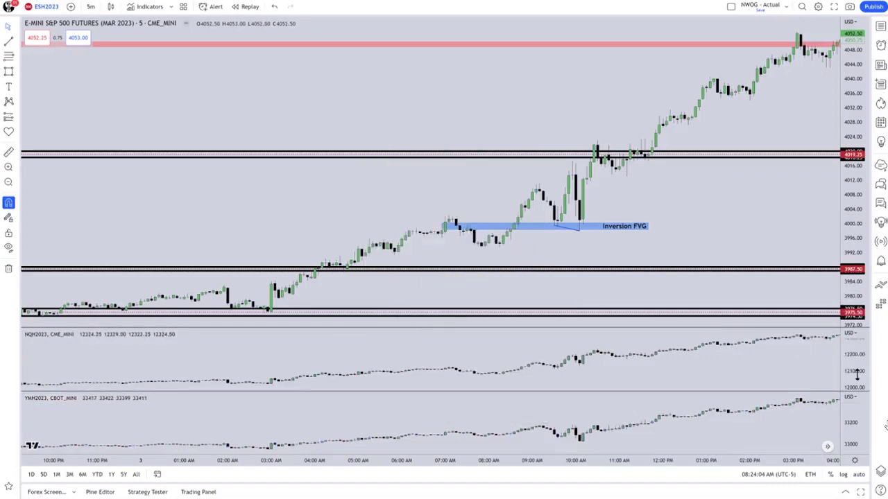
- Draw a trend line in the NQH2023 pane connecting the lows at about 9:35 and 10:10 AM
left_click_drag(857, 371, 857, 312)
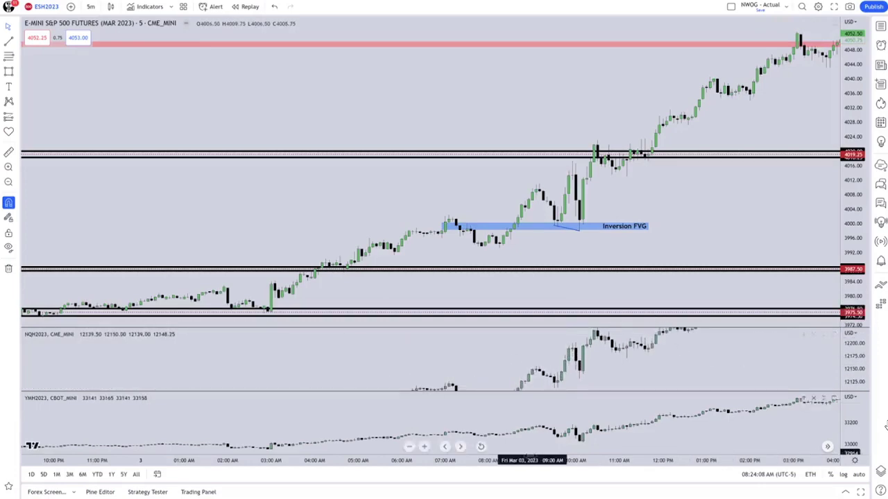
left_click_drag(519, 459, 501, 460)
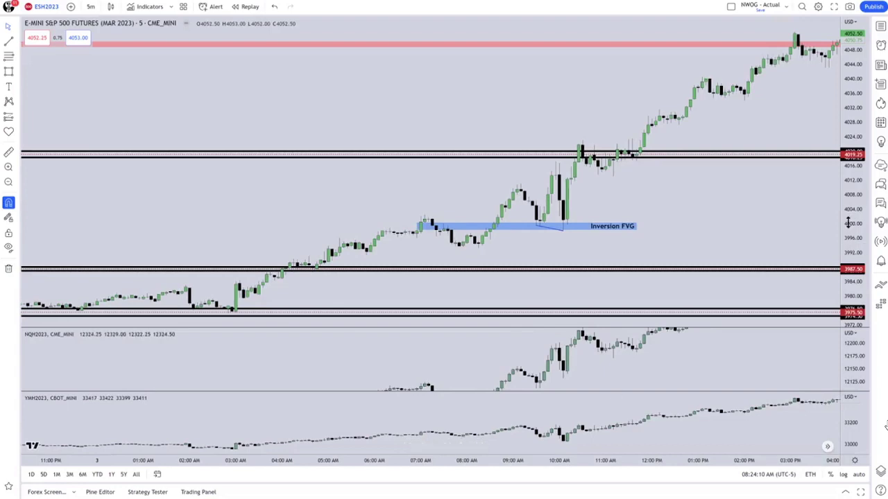
left_click_drag(847, 222, 783, 149)
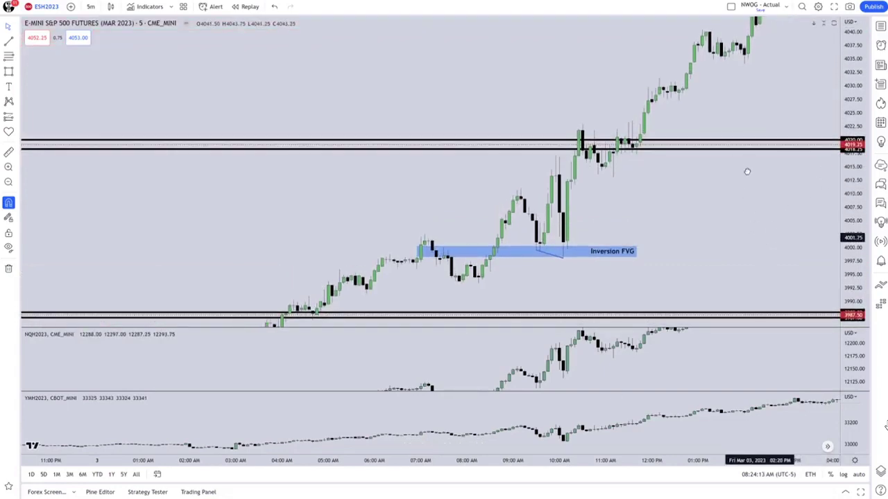
left_click_drag(747, 171, 745, 150)
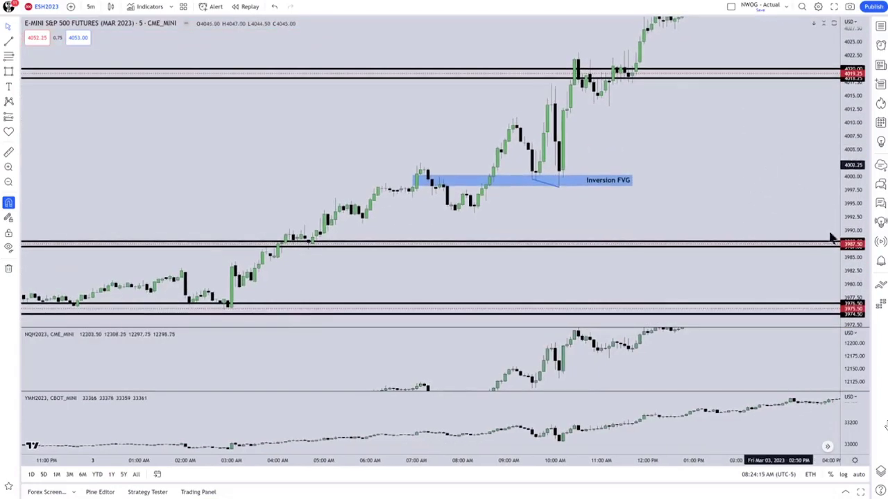
left_click_drag(589, 367, 589, 360)
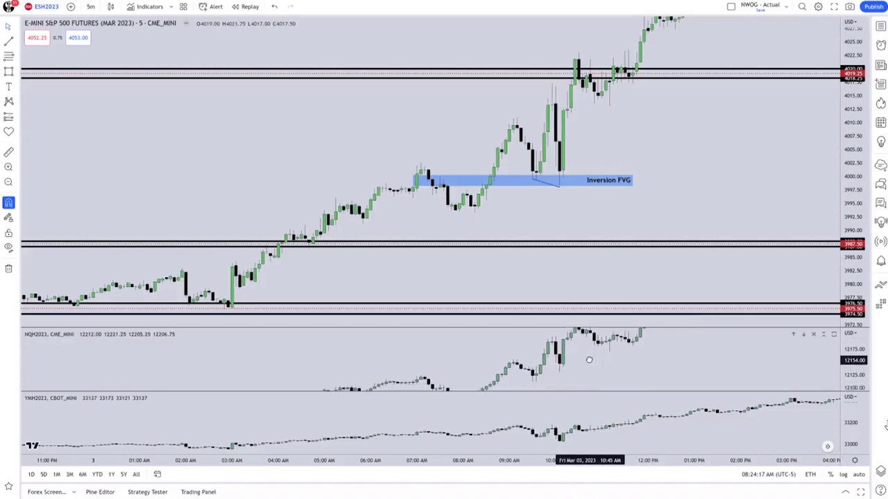
left_click_drag(852, 438, 855, 404)
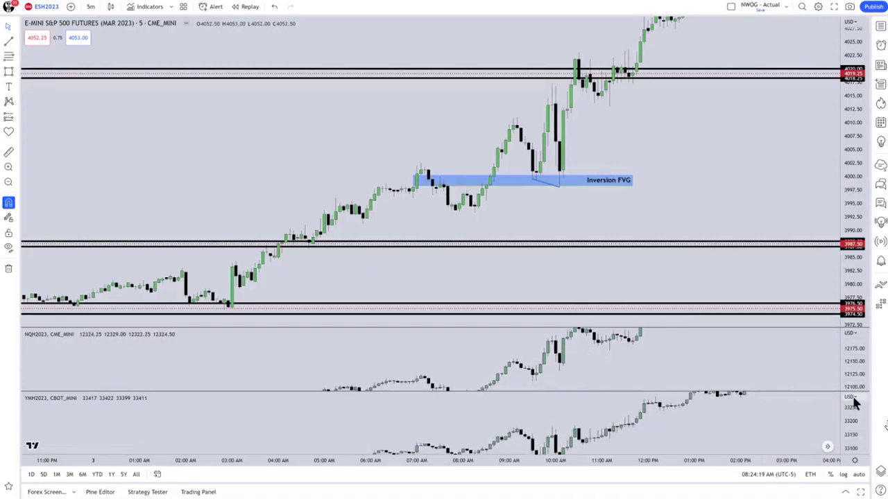
left_click_drag(740, 425, 741, 396)
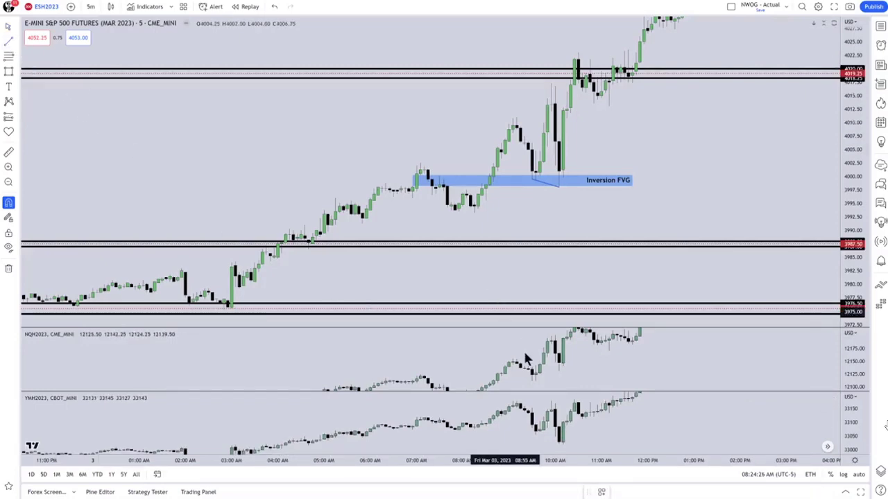
left_click(562, 371)
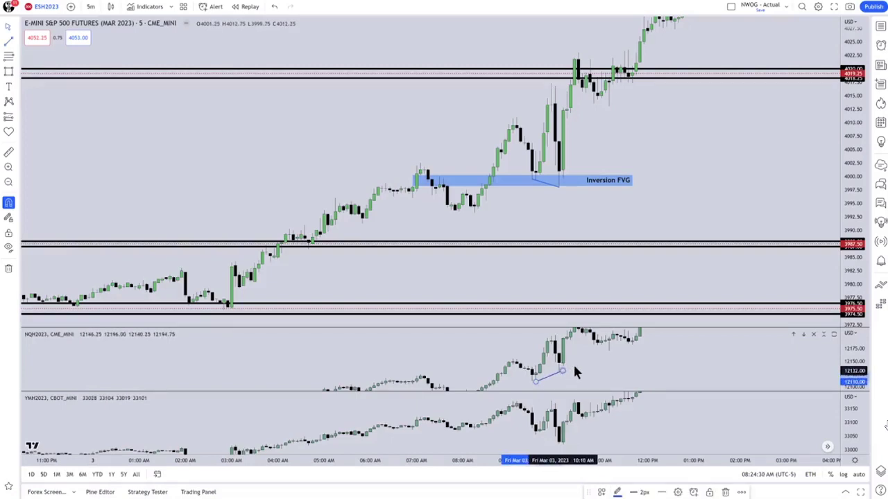
left_click(581, 366)
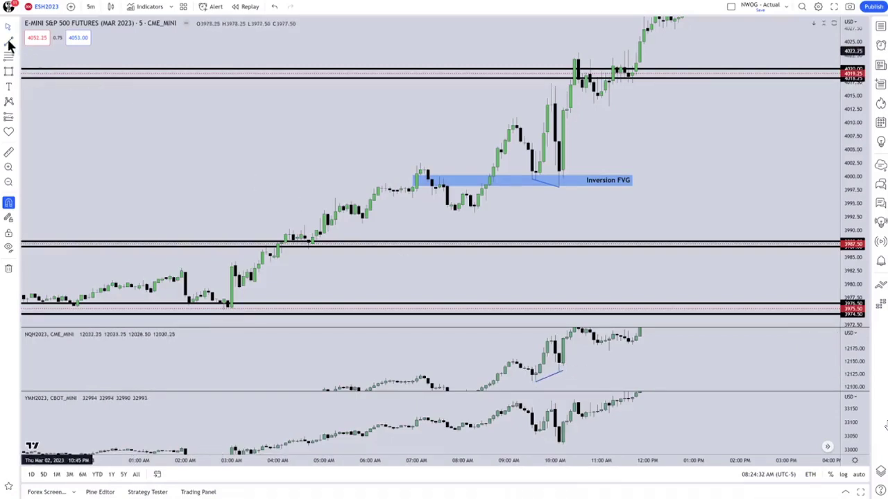
- Draw a trend line under the YMH2023 lows at about 9:35 and 10:05 AM and color it dark red
left_click(535, 436)
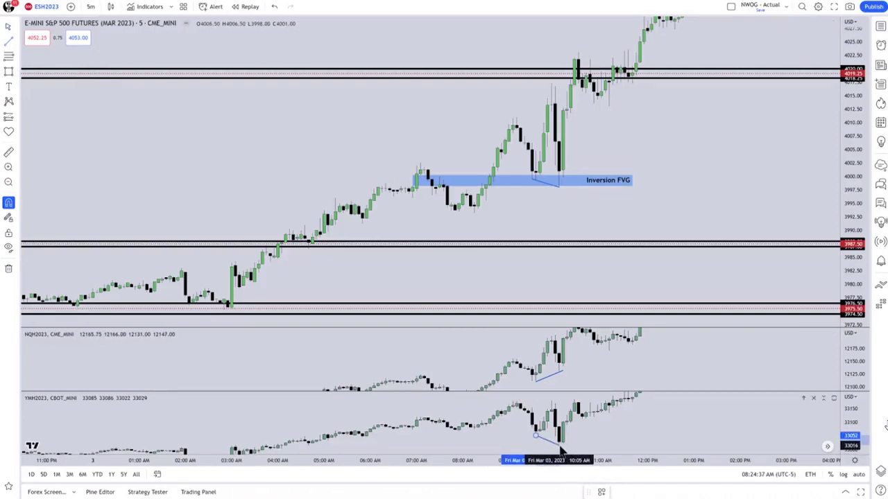
left_click(562, 451)
double_click(560, 447)
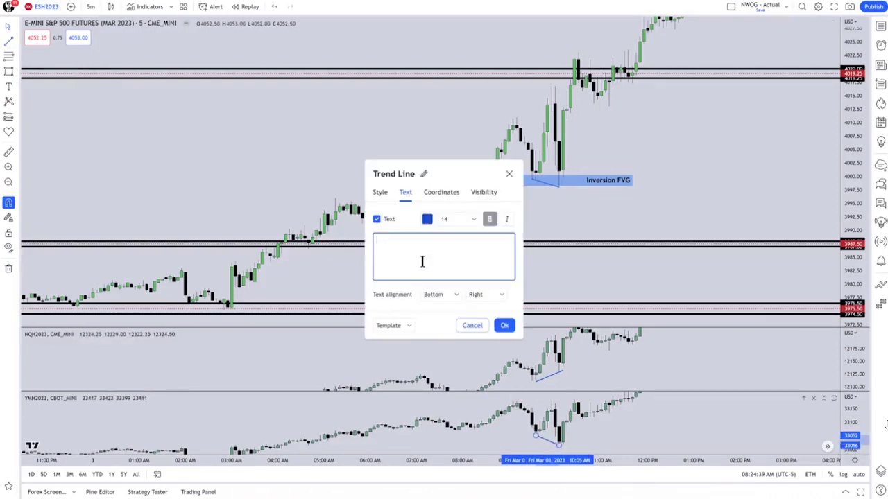
left_click(380, 194)
left_click(423, 207)
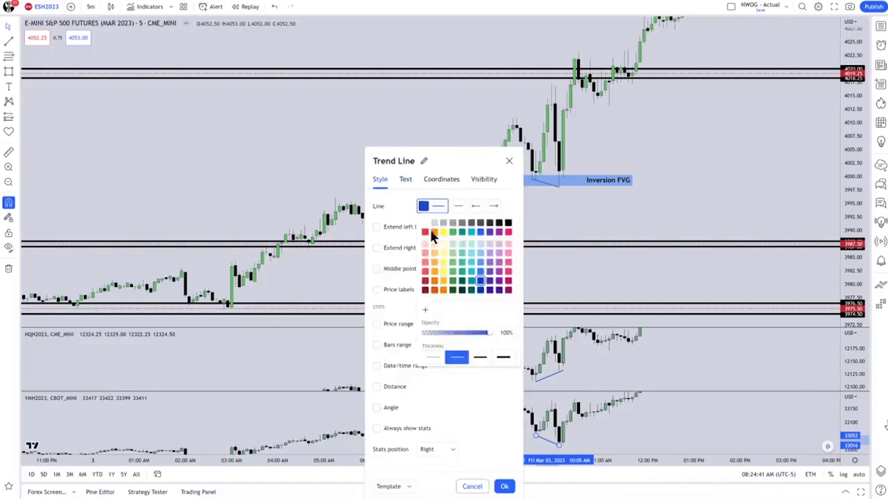
left_click(425, 281)
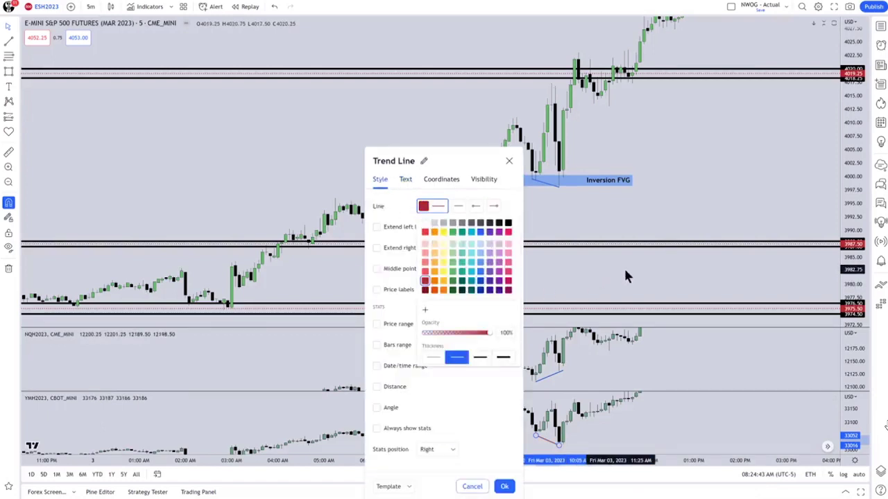
left_click(625, 272)
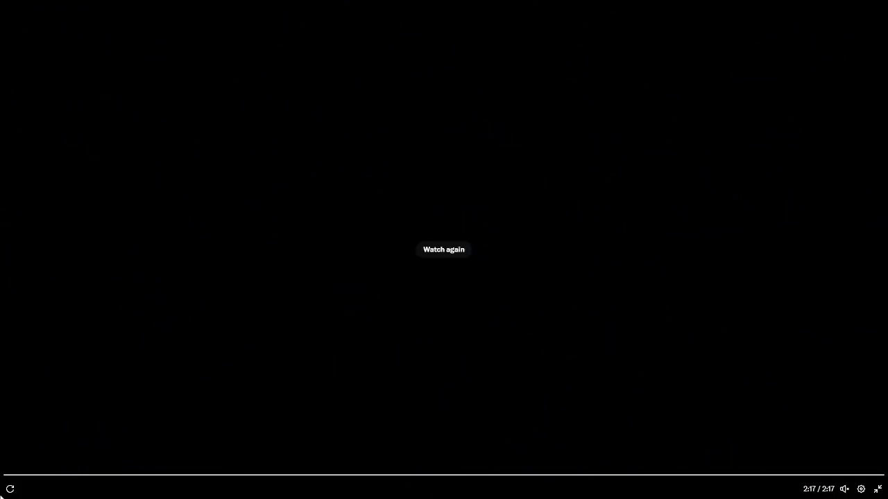
- Leave the finished fullscreen video and play the video of the "Friday AM Session Opening Range" tweet in fullscreen
left_click(878, 489)
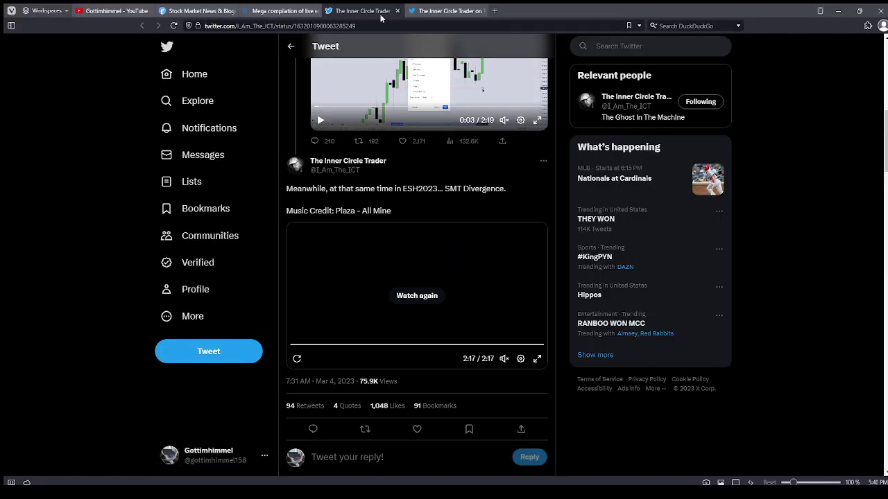
left_click(444, 10)
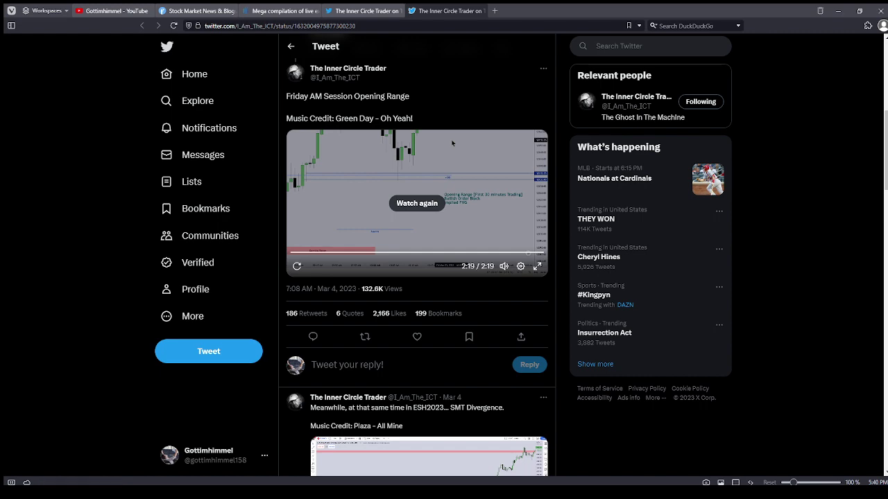
left_click(537, 267)
left_click(326, 314)
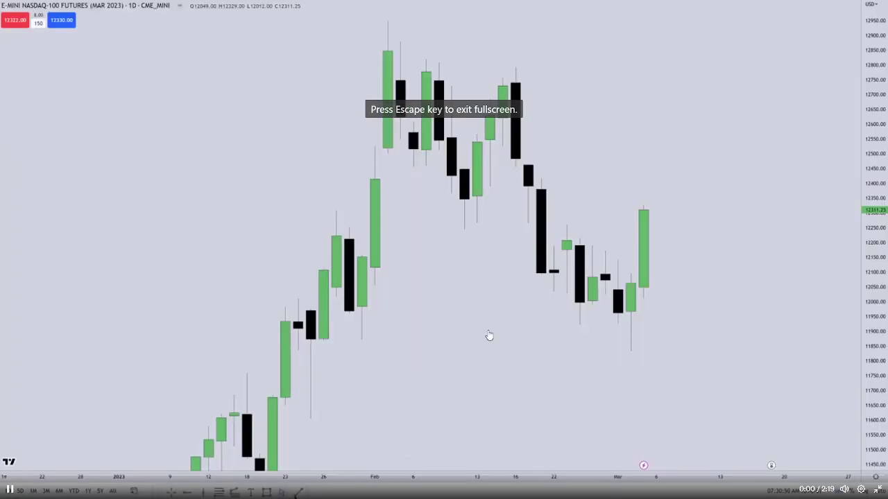
mouse_move(845, 490)
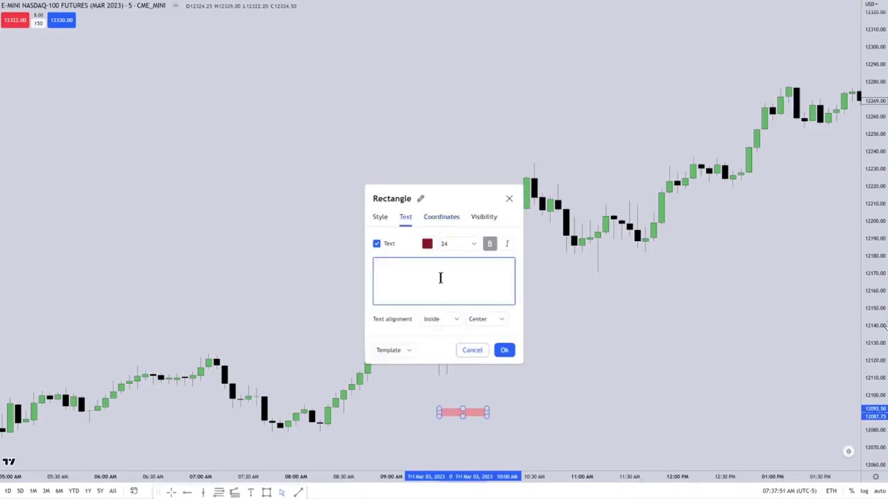
- Label the red rectangle "Opening Range" with font size 12
left_click(452, 250)
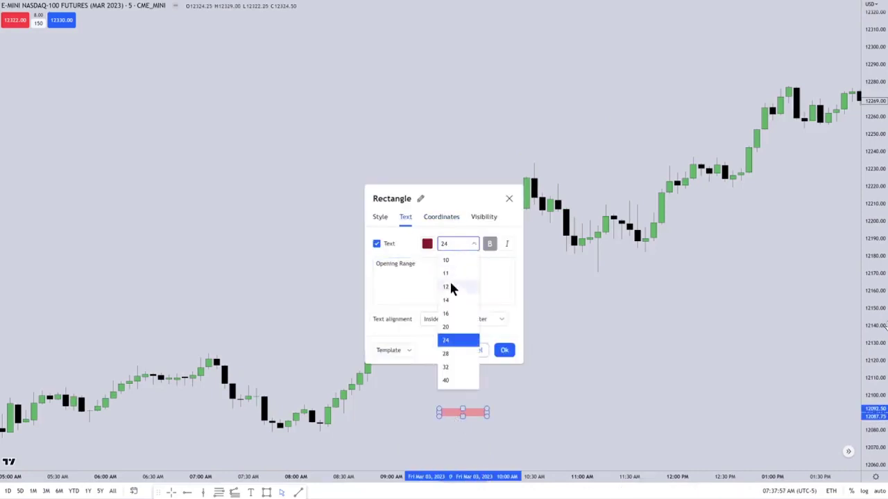
left_click(449, 288)
left_click(555, 398)
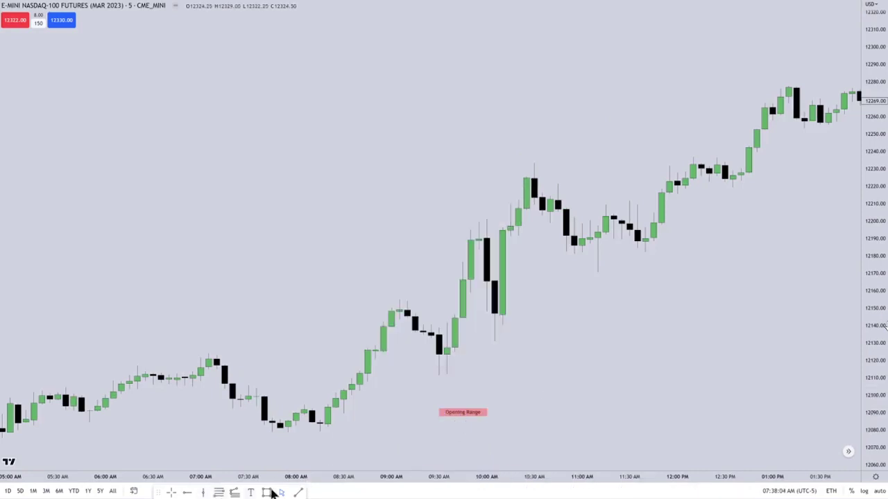
- Draw a horizontal trend line at 12102.75 from about 9:50 to 10:10 AM with the centered label "Macro"
left_click(470, 392)
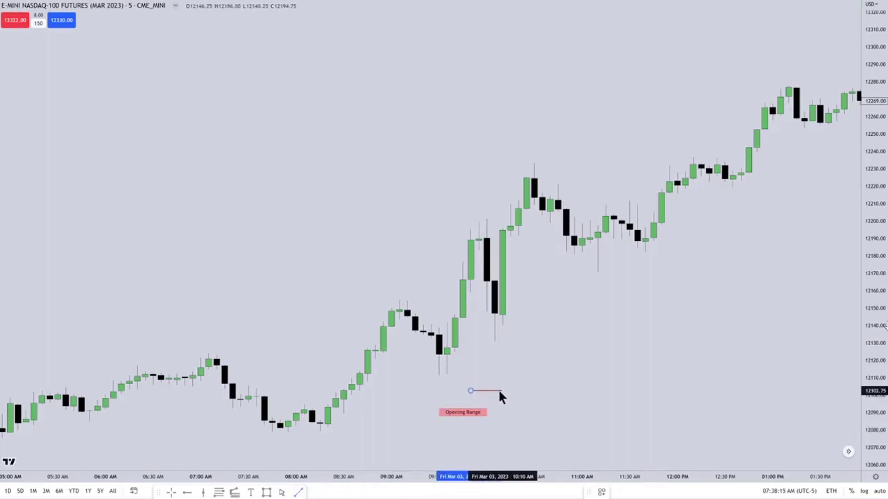
double_click(503, 391)
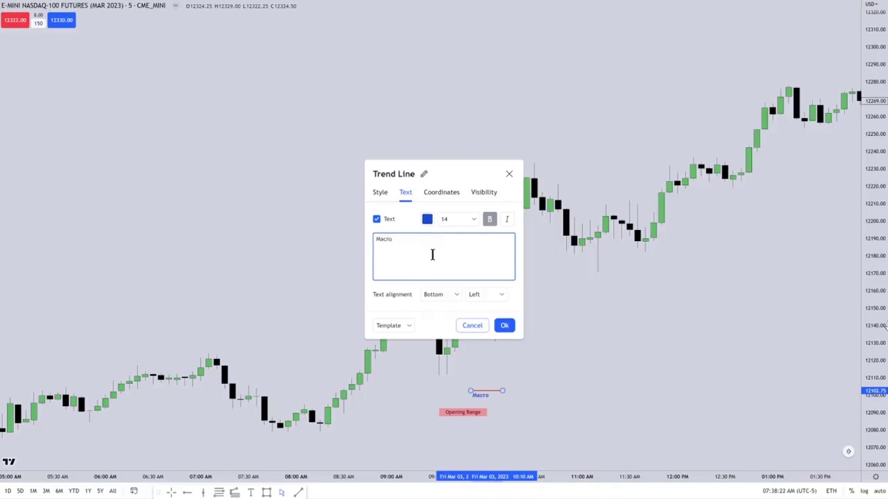
left_click(485, 294)
left_click(481, 327)
- Set the color of the Macro trend line to blue
left_click(427, 219)
left_click(380, 194)
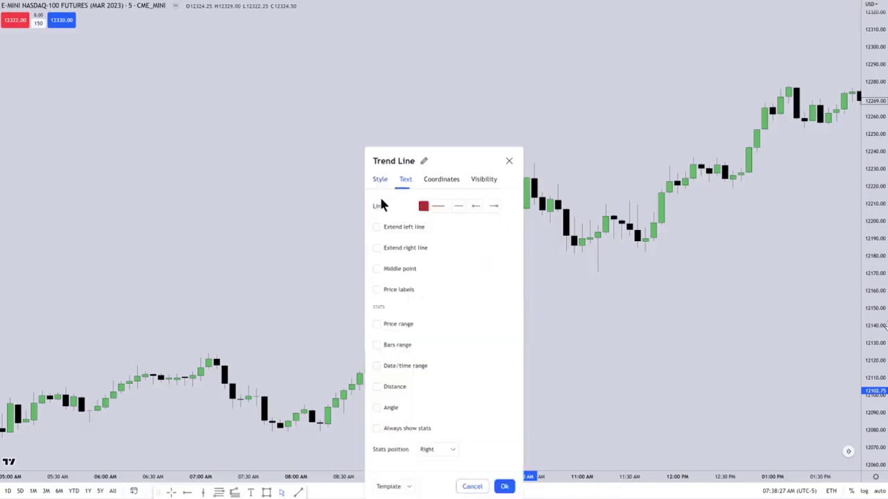
left_click(423, 206)
left_click(483, 283)
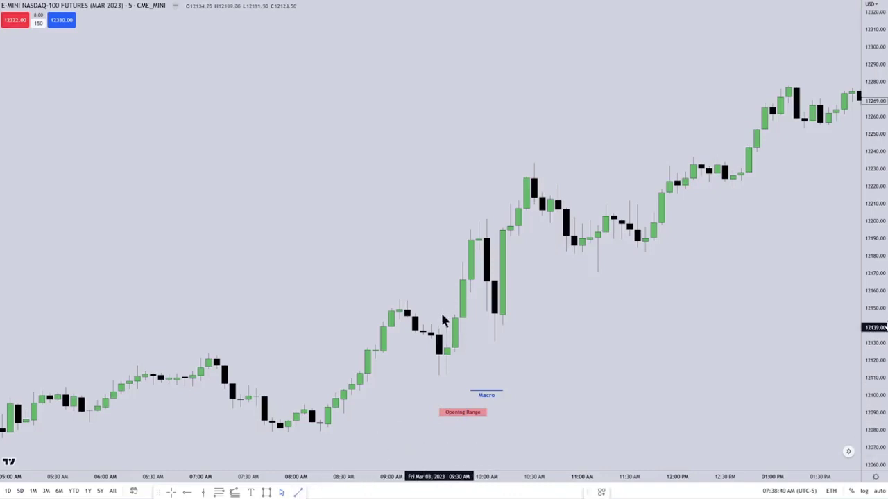
- Draw a horizontal trend line at 12134.75 from 9:30 to 10:20 AM with the right-aligned label "+OB"
left_click(517, 335)
double_click(516, 335)
left_click(405, 106)
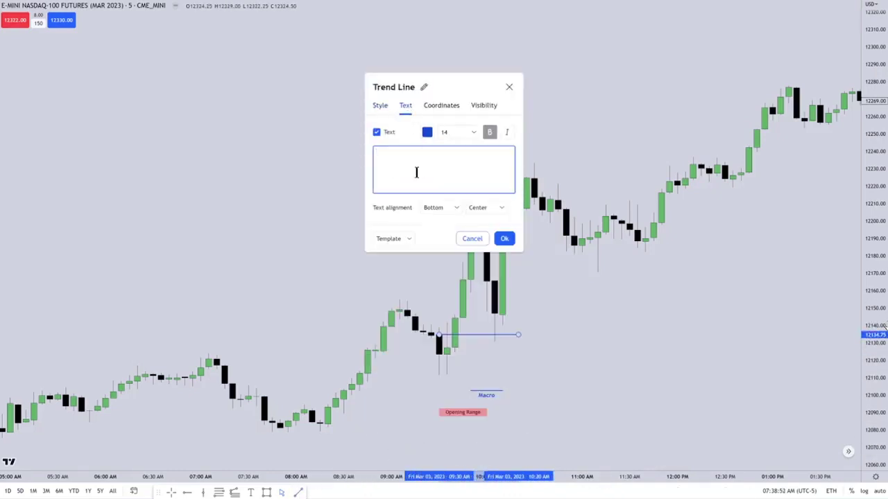
left_click(477, 208)
left_click(486, 252)
left_click(504, 239)
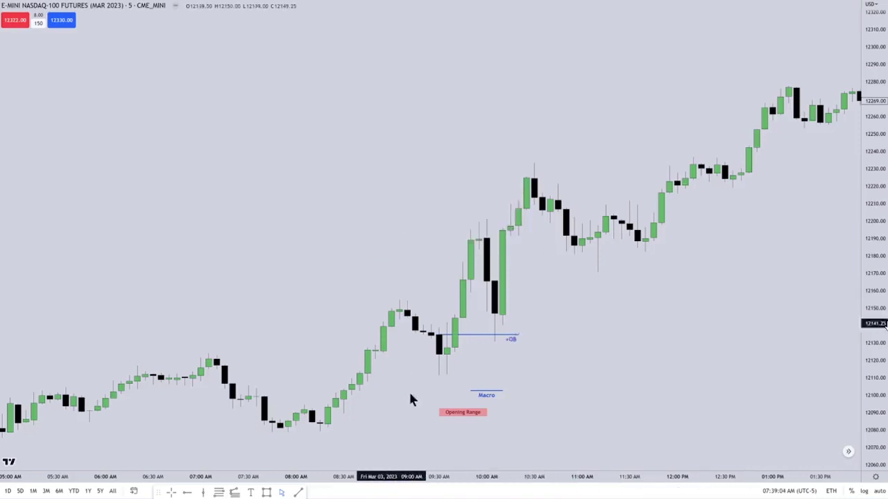
- Switch the chart to the 4-minute interval and draw a Fibonacci retracement over the upper wick of the 9:36 AM candle
key("4")
key("Return")
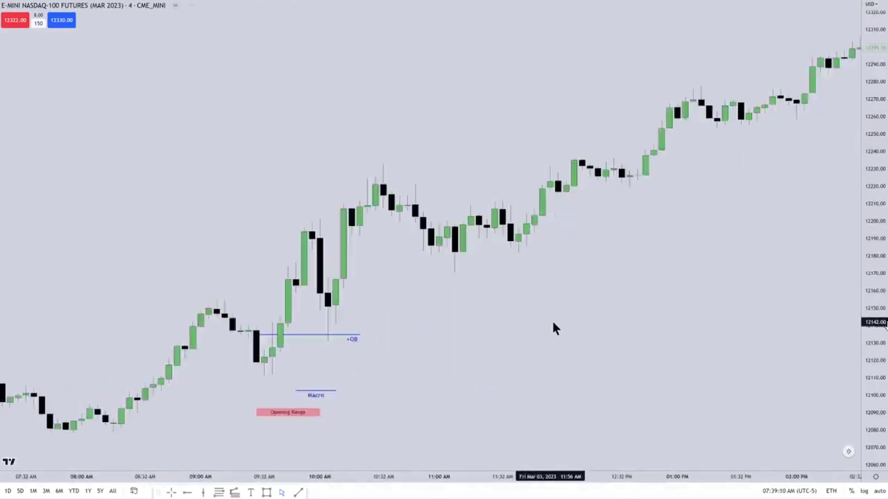
left_click_drag(552, 324, 709, 325)
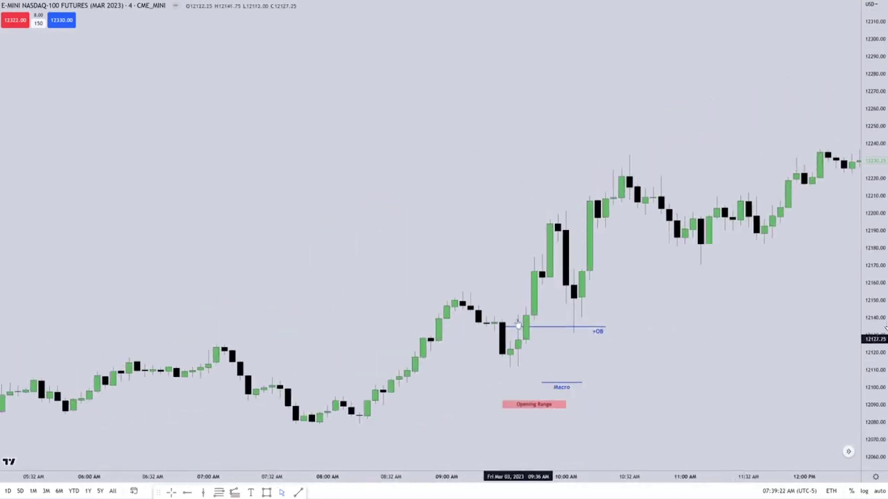
key("alt+f")
left_click(517, 339)
left_click(517, 313)
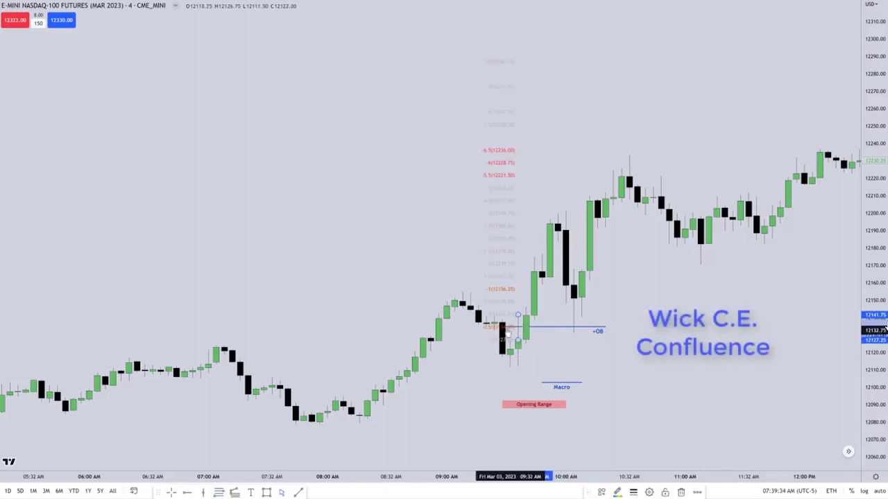
- Set the prices of both endpoints of the +OB line to match the wick's 0.5 Fibonacci level
double_click(547, 331)
left_click(442, 194)
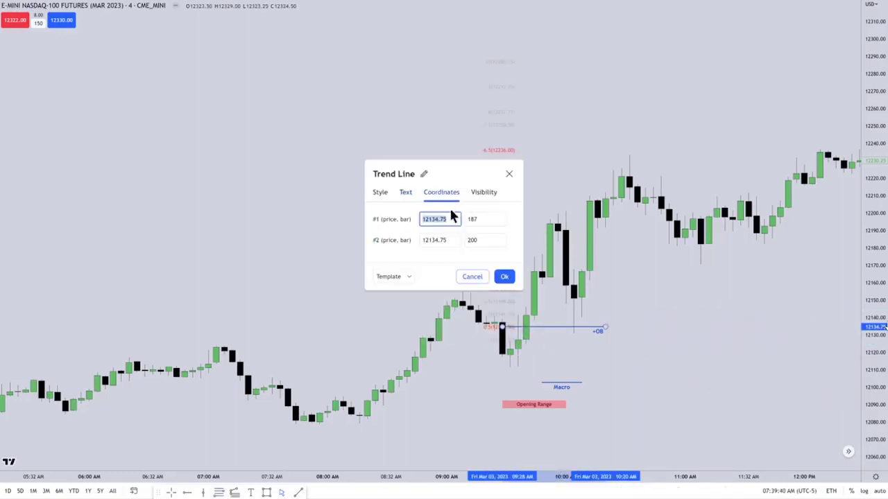
left_click(456, 243)
left_click(502, 278)
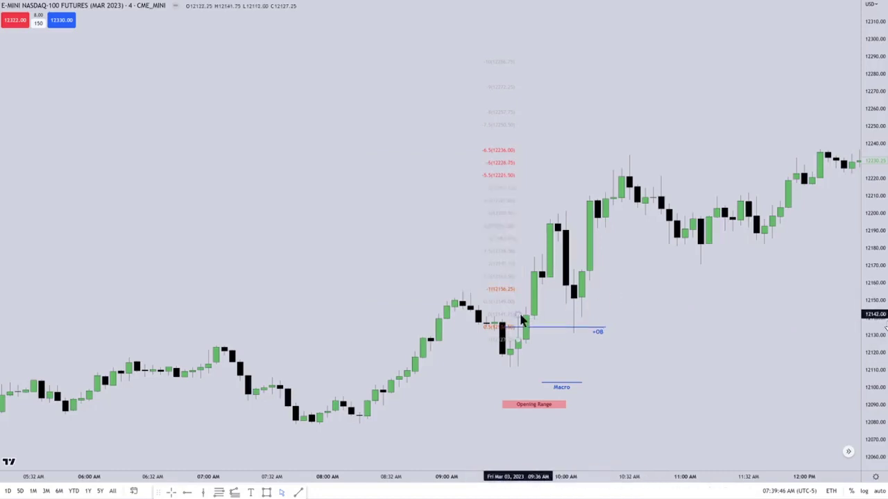
- Remove the Fibonacci retracement and switch the chart to the 3-minute interval
key("3")
key("Return")
left_click_drag(460, 352, 641, 363)
- Switch the chart to the 2-minute interval and examine the price action around the +OB line and Opening Range
key("2")
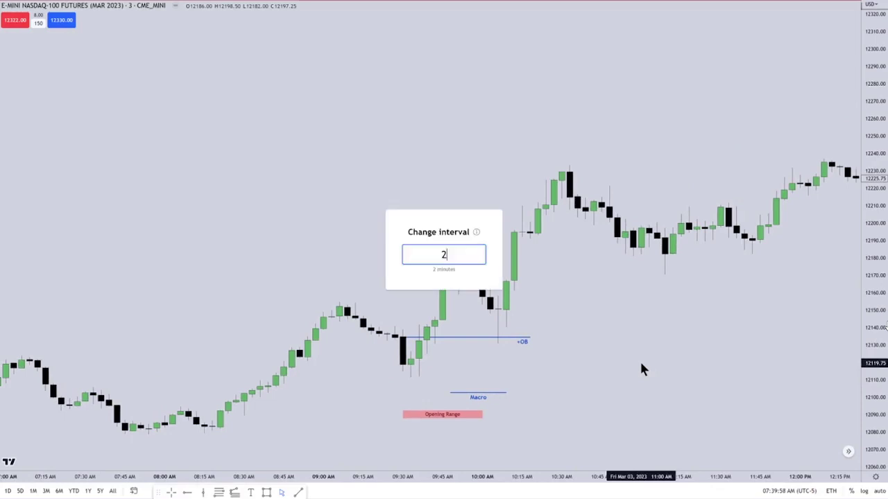
key("Return")
left_click_drag(523, 354, 775, 329)
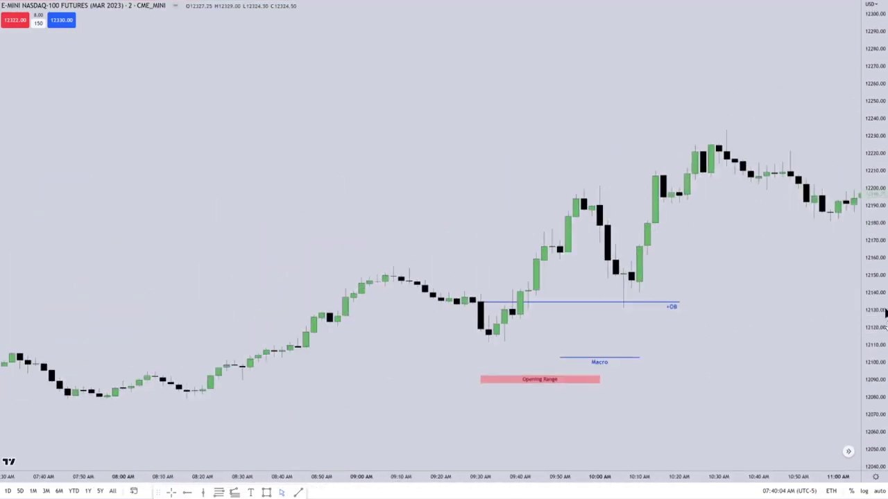
left_click_drag(873, 313, 870, 256)
left_click_drag(776, 344, 729, 303)
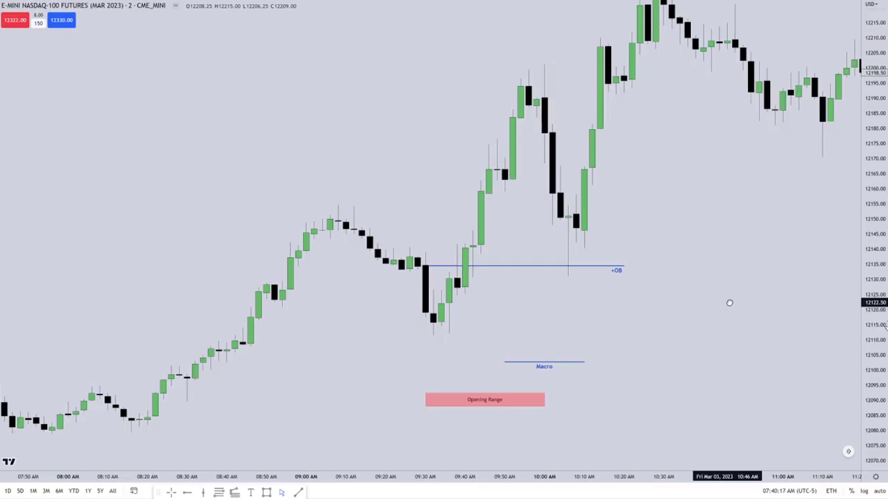
- Switch the chart to the 1-minute interval
key("1")
key("Return")
left_click_drag(119, 291, 691, 336)
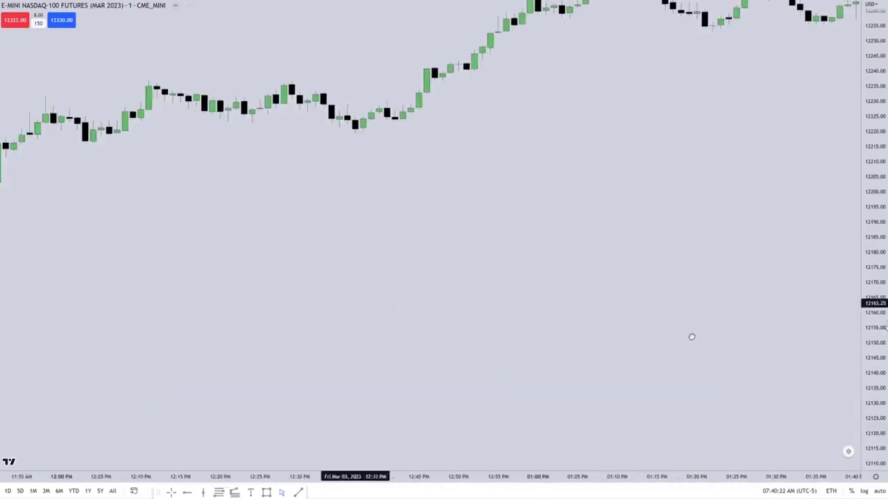
- Draw a Fibonacci retracement on the 09:40 AM candle's upper wick, from 12128.25 to 12135.75
left_click_drag(377, 350, 724, 296)
left_click_drag(99, 343, 569, 333)
left_click_drag(540, 392, 803, 362)
left_click_drag(702, 366, 702, 324)
left_click_drag(883, 324, 883, 345)
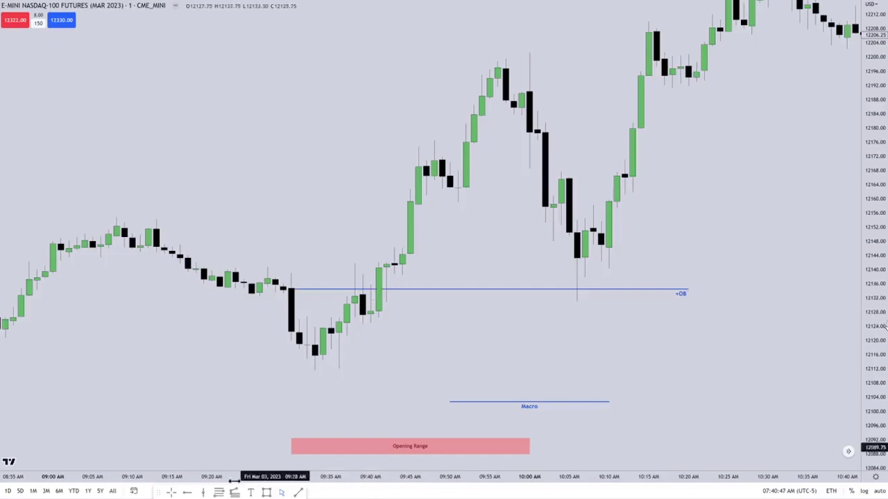
left_click(520, 234)
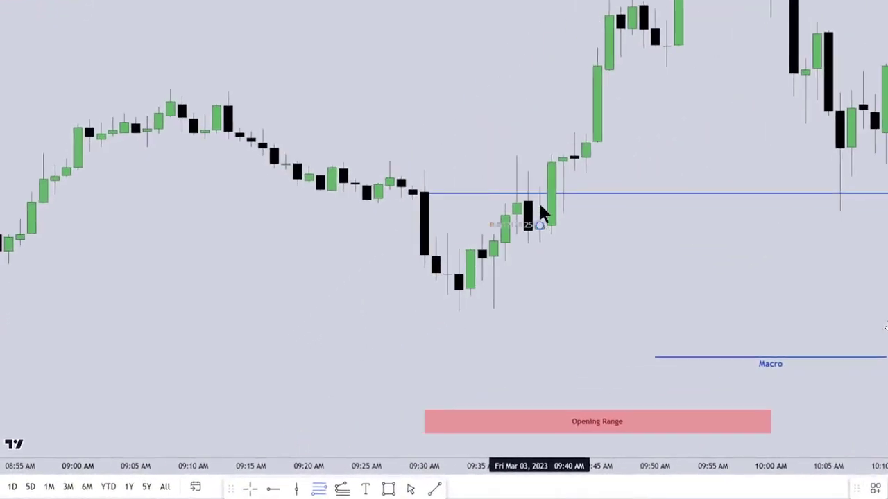
left_click(521, 200)
- Place a horizontal ray starting at the 09:41 AM candle and set its price to the Fibonacci 0.5 level, 12132.00
left_click(274, 489)
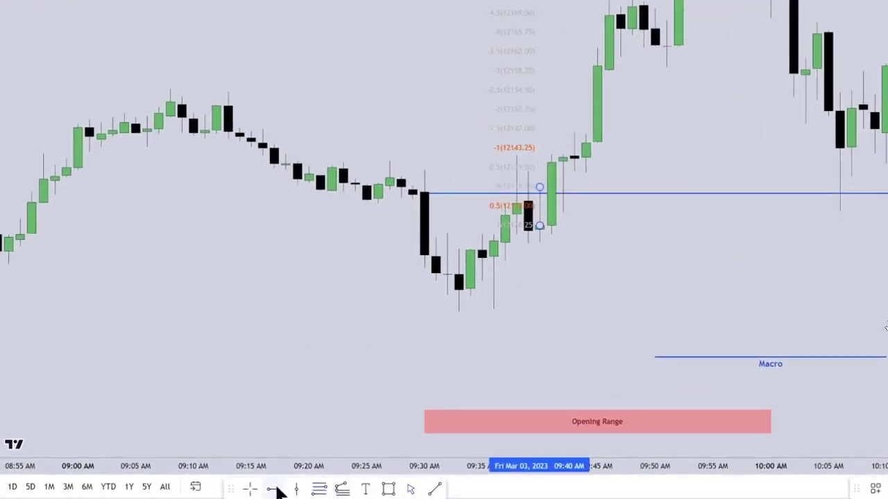
left_click(550, 226)
double_click(553, 226)
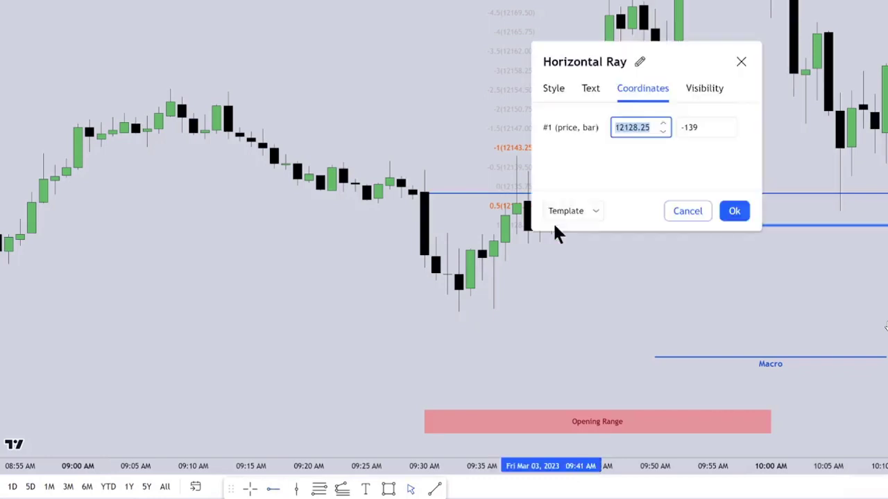
left_click_drag(665, 125, 664, 125)
left_click(663, 125)
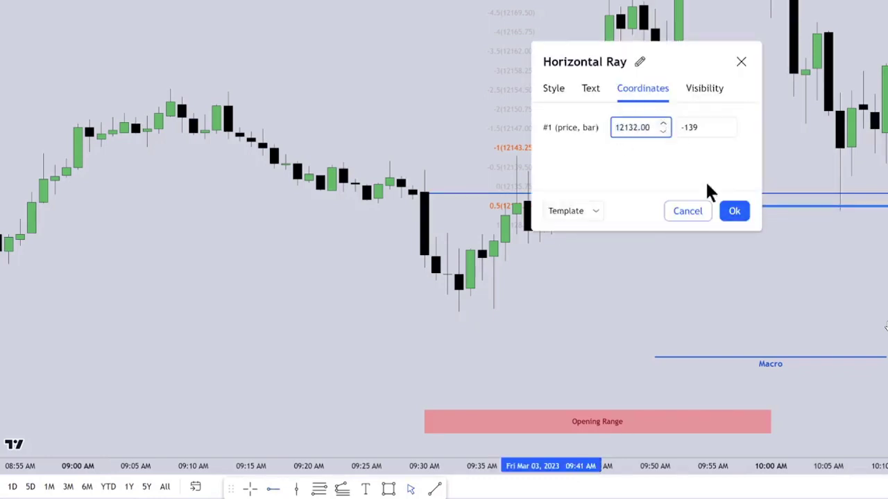
left_click(735, 211)
- Style the 12132.00 horizontal ray with a dark blue color and the second-thinnest line thickness
double_click(584, 208)
left_click(553, 88)
left_click(595, 127)
left_click(630, 347)
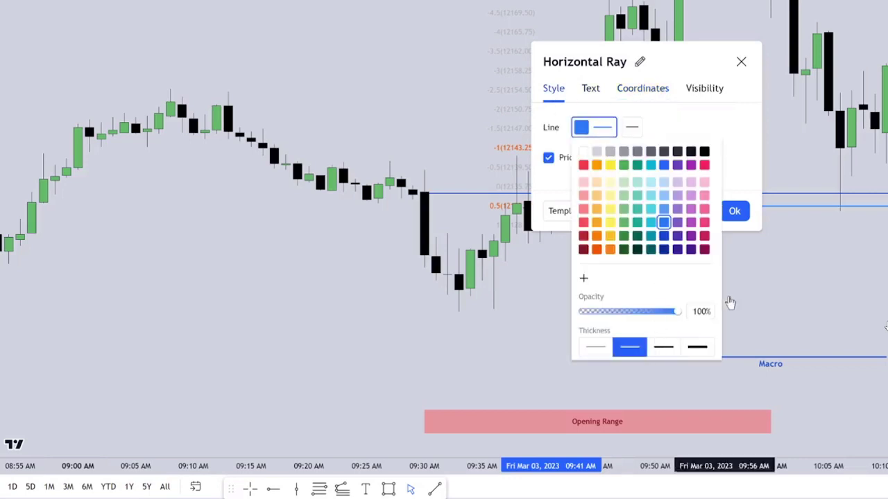
left_click(664, 248)
left_click(784, 278)
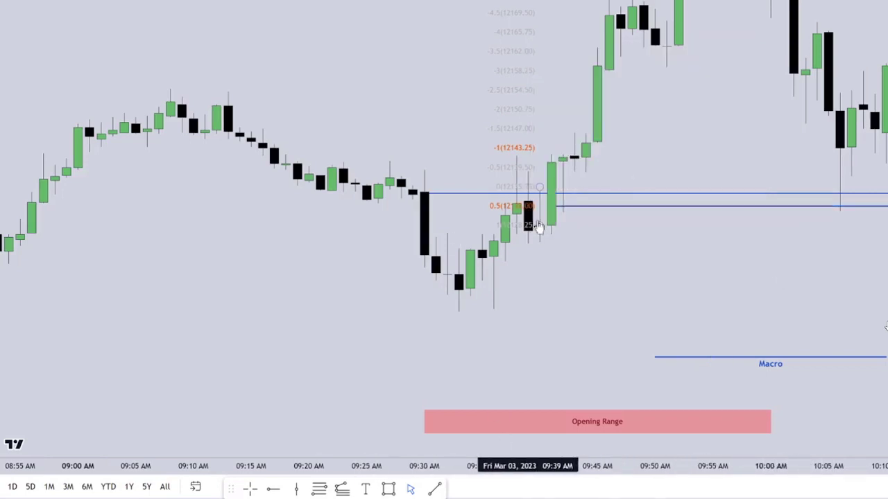
- Refit the Fibonacci retracement to the 09:42 AM candle's lower wick and place a copy of the ray at its 0.5 level, 12135.75
left_click_drag(540, 225, 563, 161)
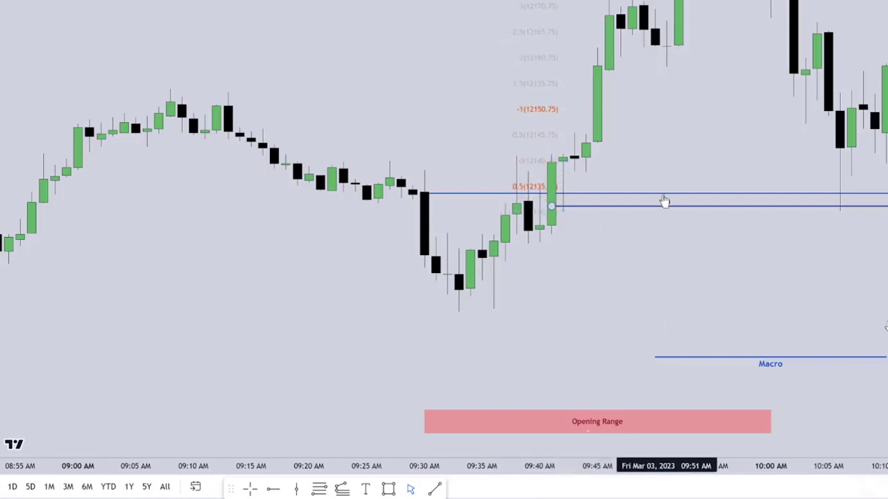
left_click_drag(663, 206, 670, 183)
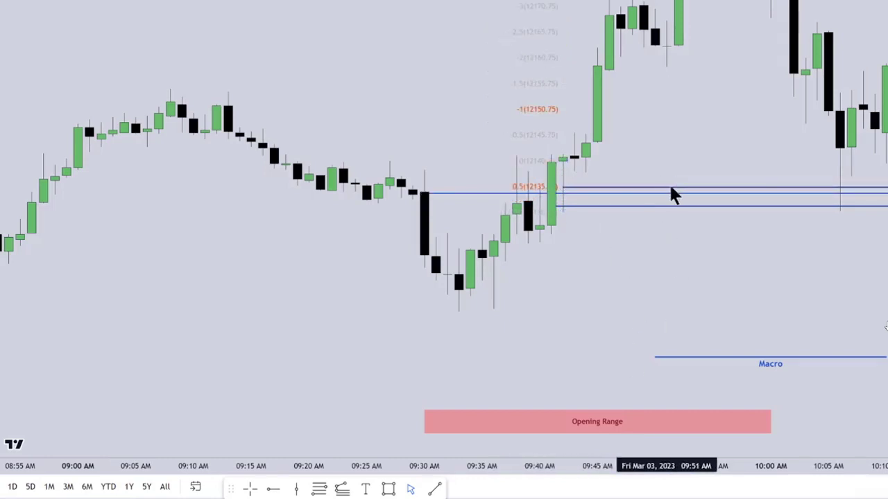
double_click(670, 183)
left_click(642, 88)
left_click(654, 125)
key("Return")
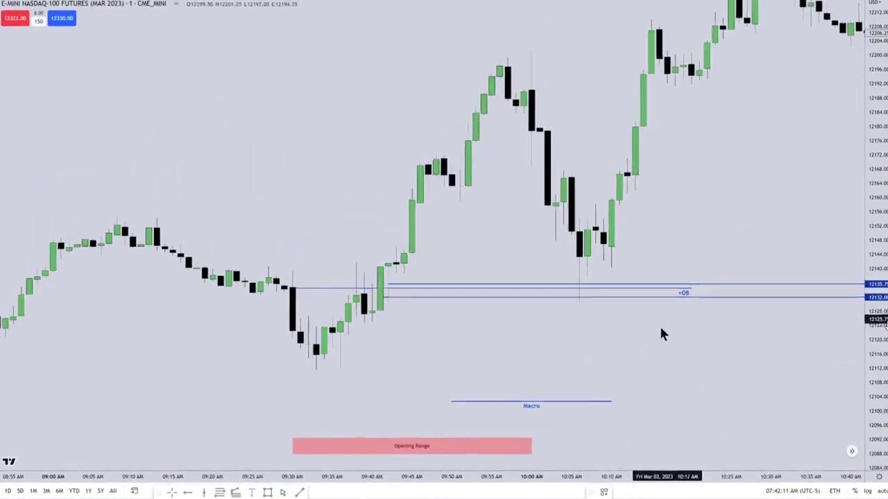
- Add a text note reading "Opening Range [First 30 minutes Trading]" beneath the +OB line near 10:18 AM
left_click(670, 327)
type("Opening Rang")
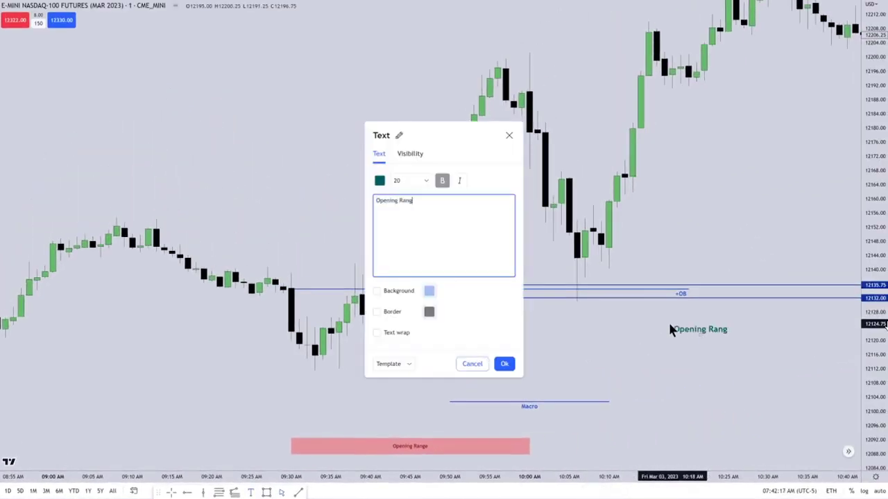
type("e [First 3")
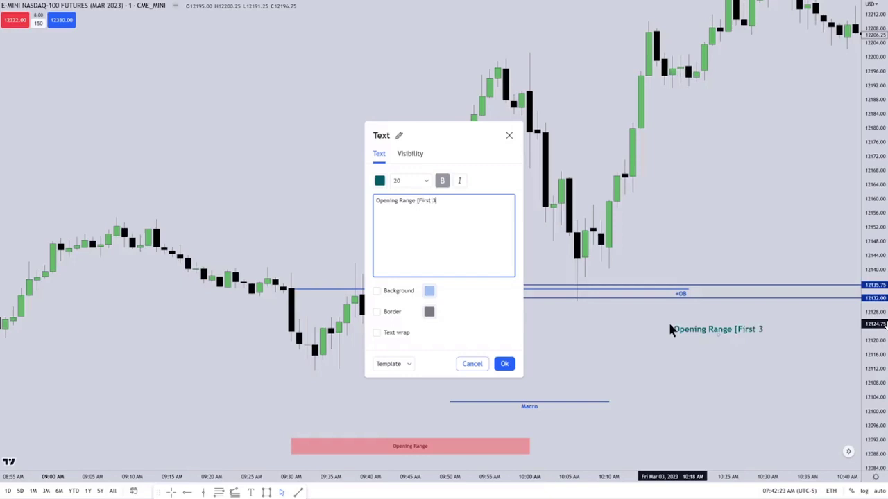
type("0 minutes Trading")
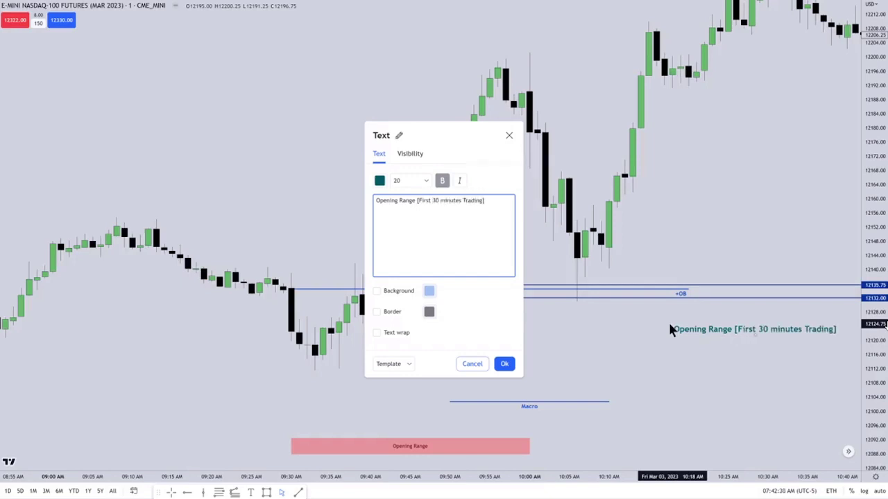
left_click(670, 324)
- Append the lines "Bullish Order Block" and "Implied FVG" to the text note
double_click(670, 330)
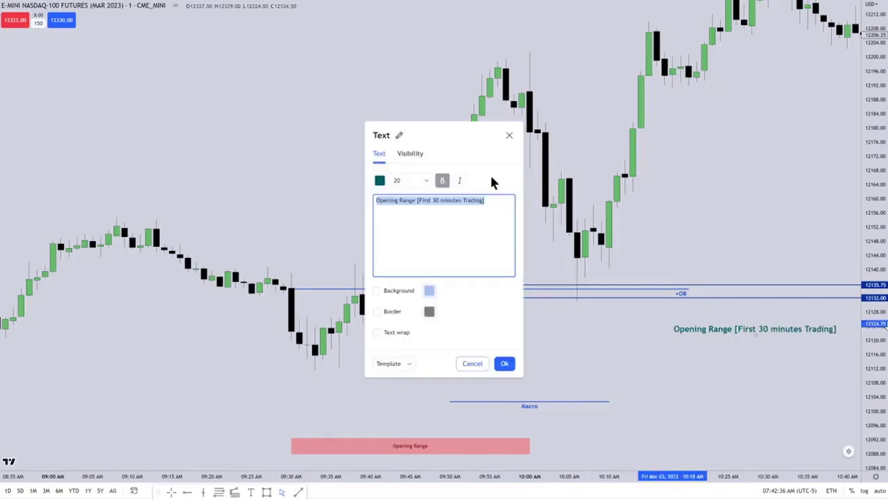
left_click(491, 198)
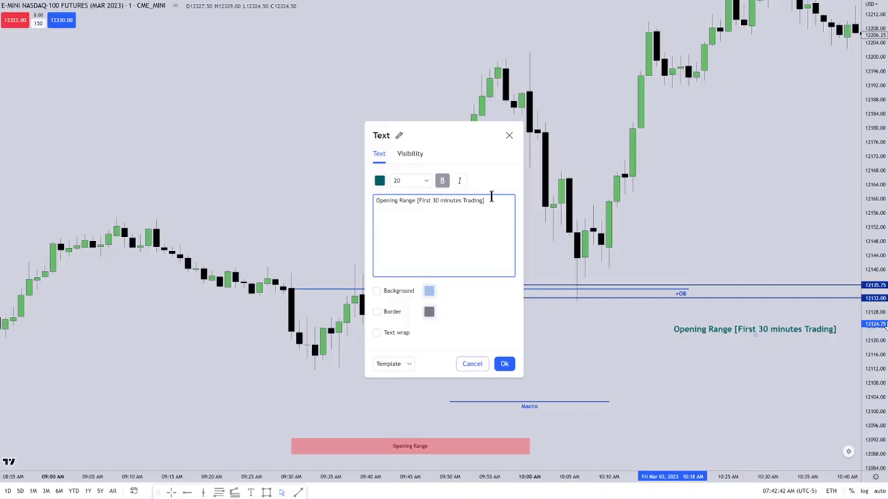
type("Bullish Order Block")
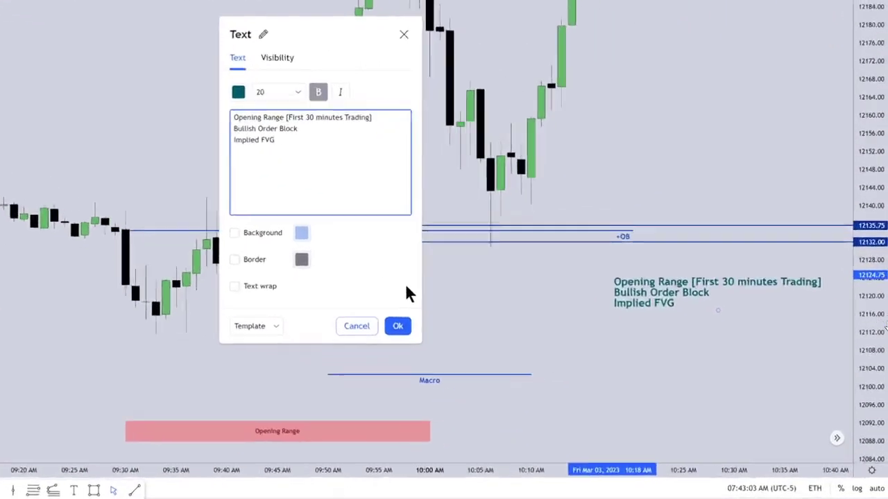
left_click(504, 363)
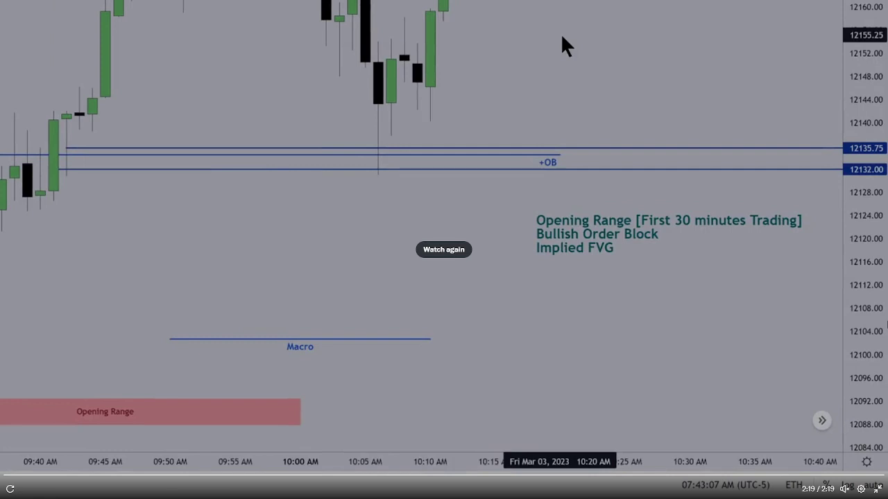
- Exit the full-screen video, switch to the Mega compilation thread on rattibha.com and look through the posts around March 4, 2023
left_click(877, 489)
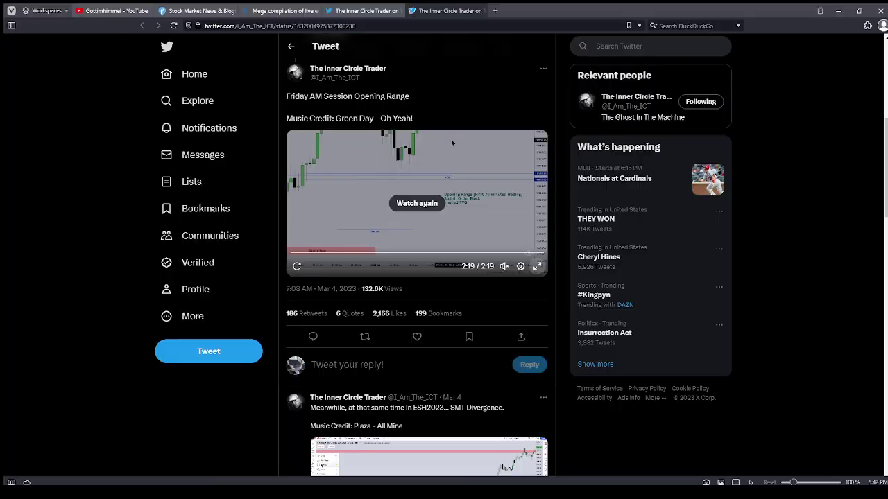
left_click(366, 10)
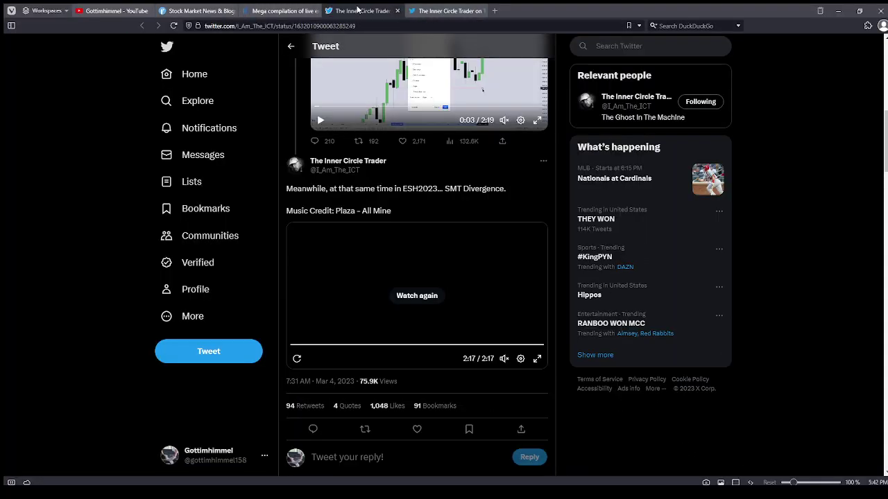
left_click(265, 11)
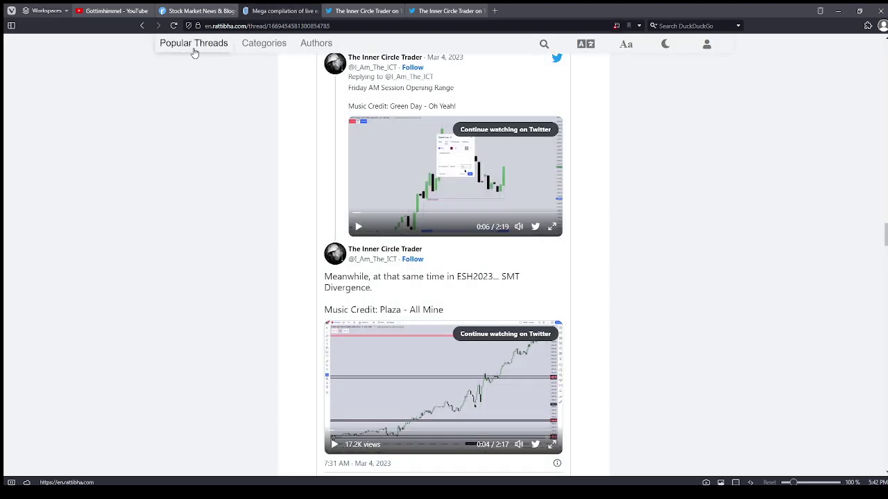
scroll(234, 101, "up", 3)
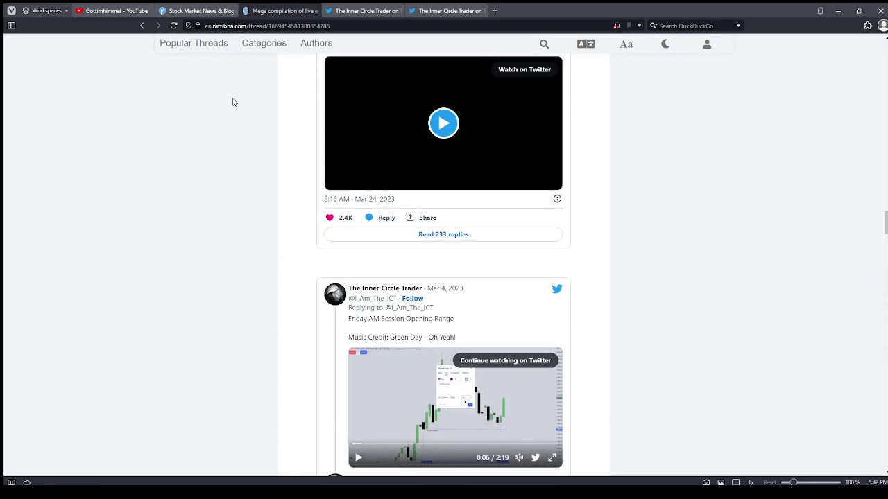
scroll(234, 102, "up", 5)
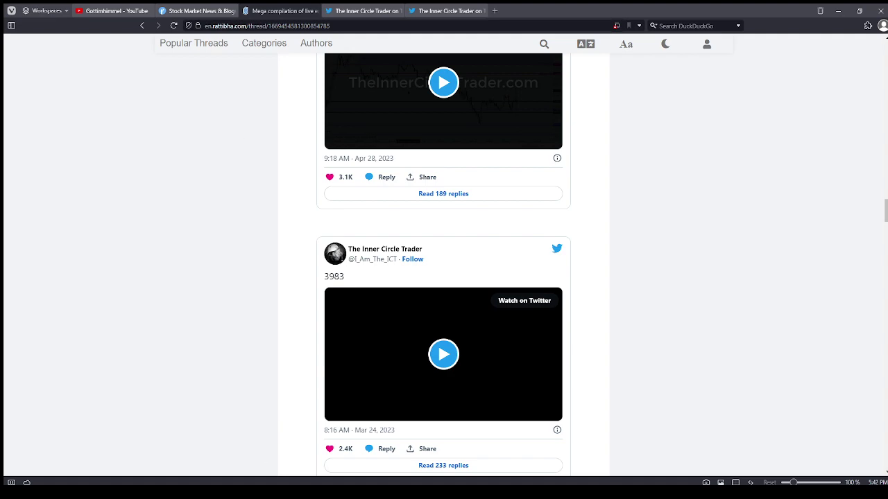
scroll(176, 444, "down", 7)
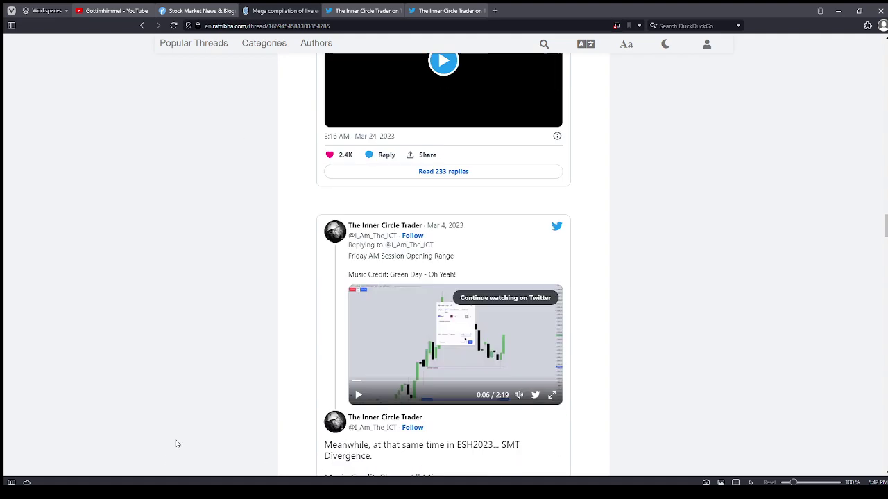
scroll(176, 444, "down", 3)
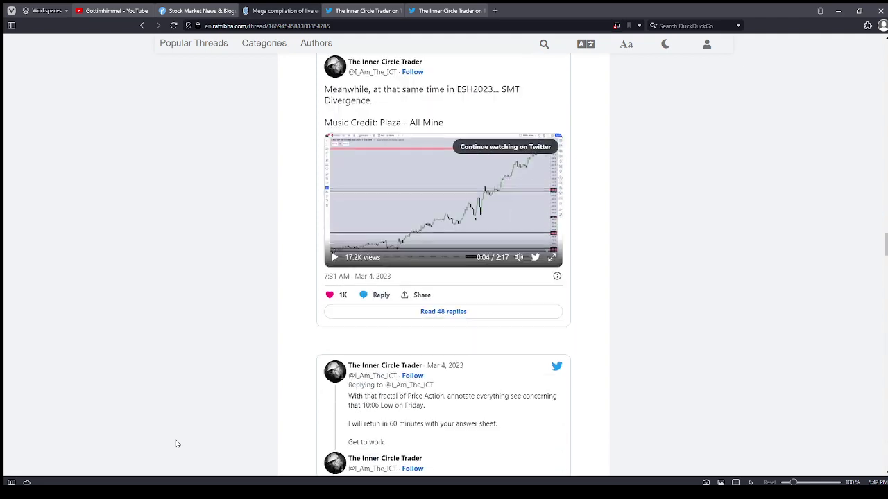